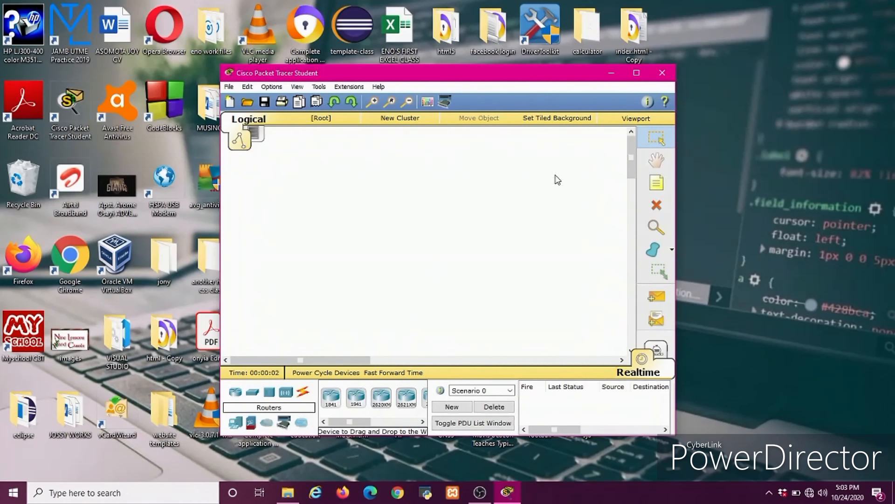
# Step: Place four generic PCs in an arc across the workspace, leaving room for a switch
pyautogui.click(637, 73)
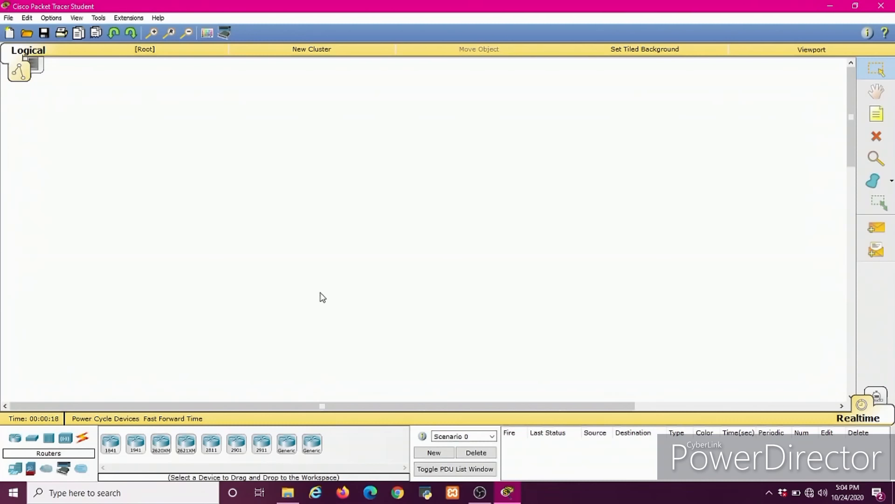
pyautogui.click(15, 468)
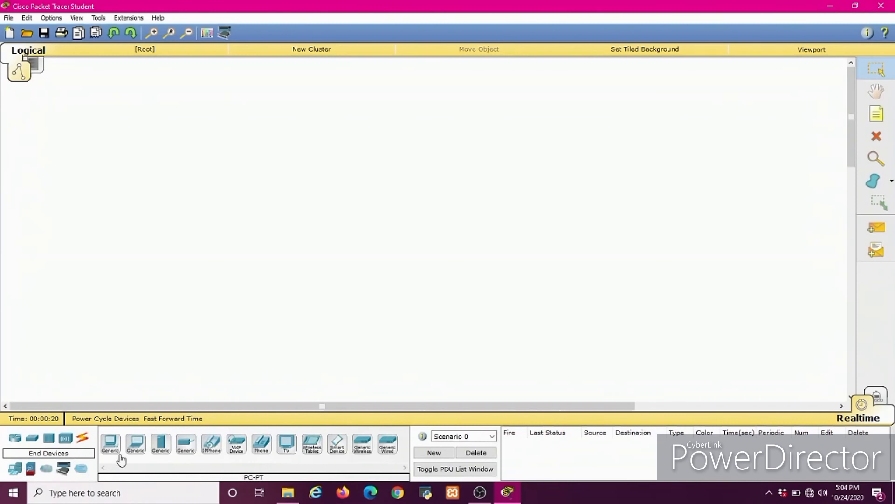
pyautogui.moveTo(116, 449); pyautogui.dragTo(154, 199)
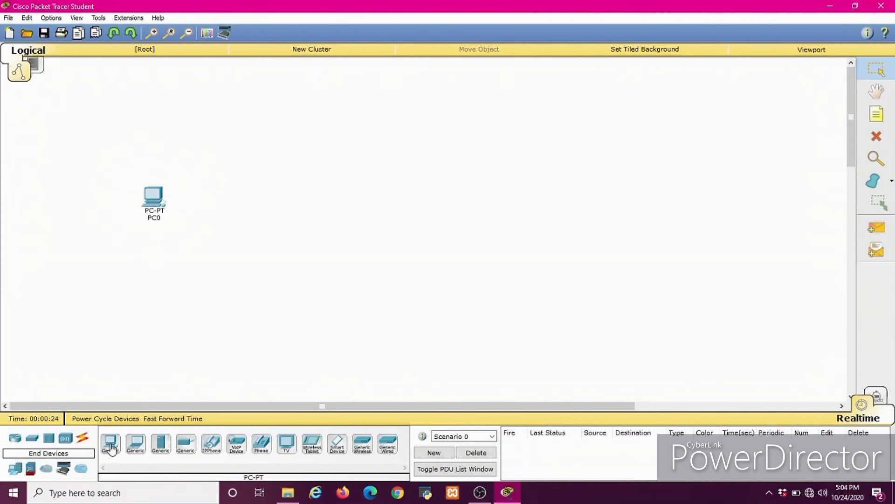
pyautogui.moveTo(182, 302); pyautogui.dragTo(189, 280)
pyautogui.moveTo(111, 445); pyautogui.dragTo(248, 348)
pyautogui.moveTo(110, 445); pyautogui.dragTo(343, 360)
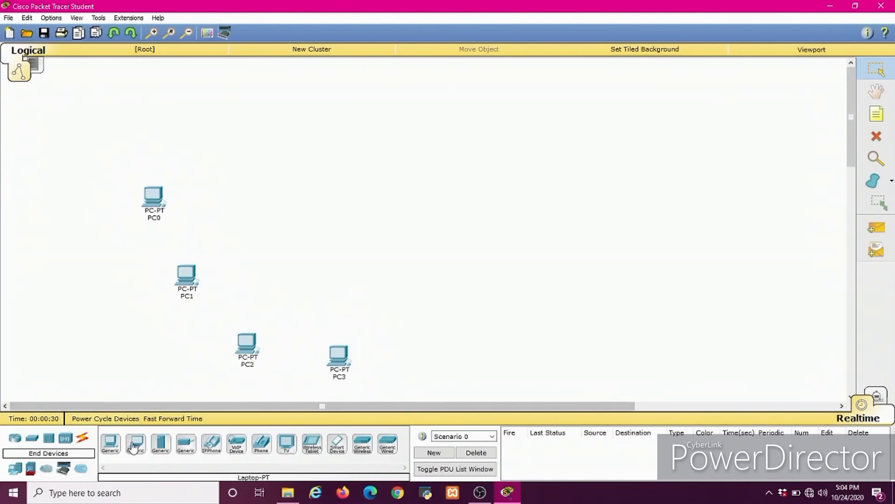
# Step: Place a generic switch (Switch-PT) beside the PCs, with a generic server above it and a generic laptop on the side opposite the PCs
pyautogui.click(32, 437)
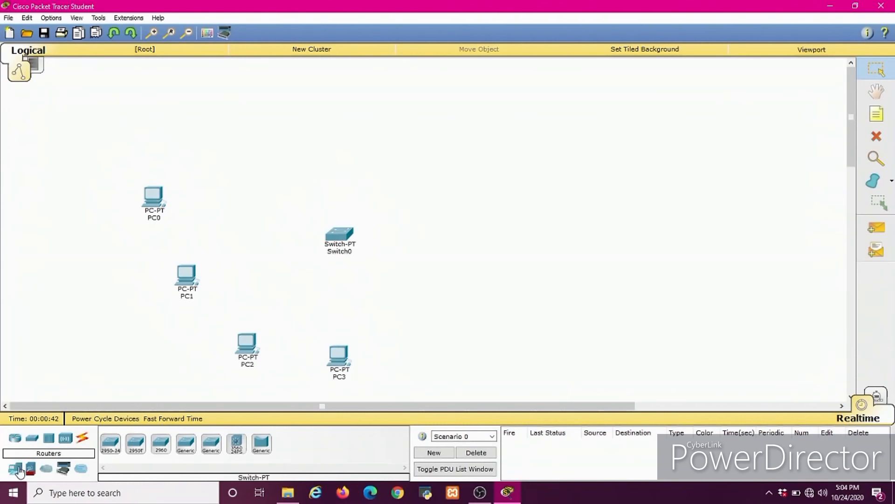
pyautogui.click(18, 467)
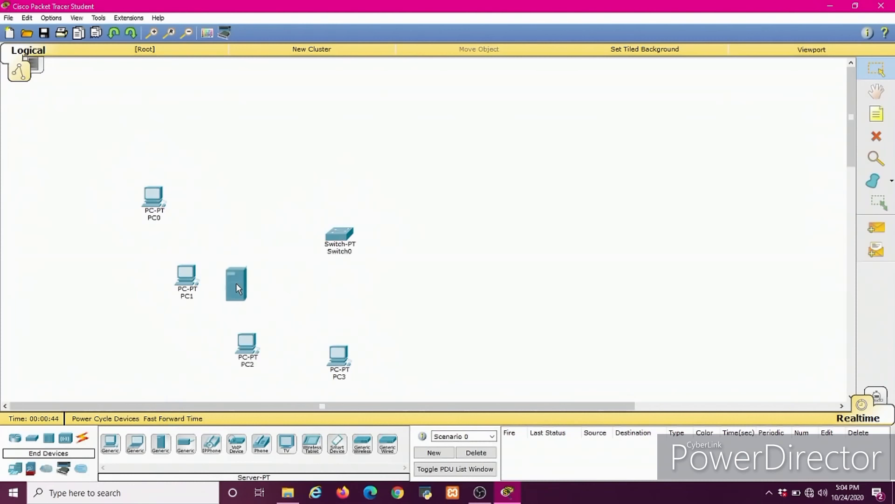
pyautogui.click(347, 93)
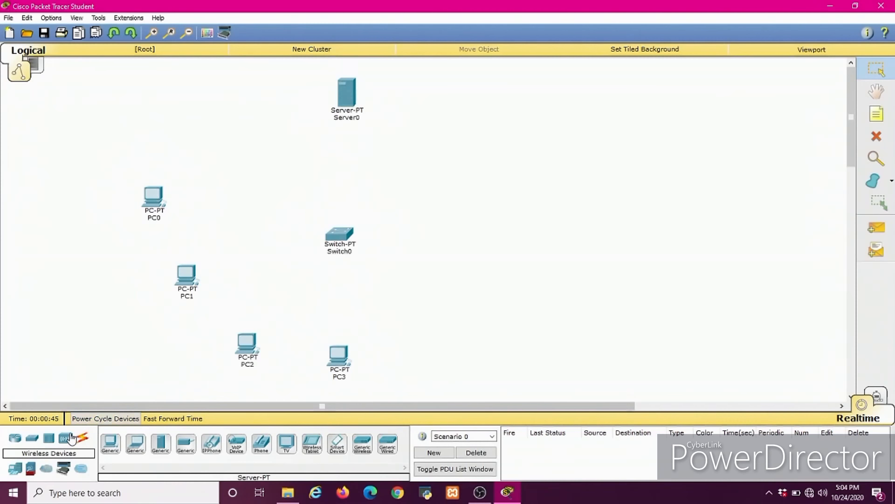
pyautogui.click(136, 443)
pyautogui.click(535, 173)
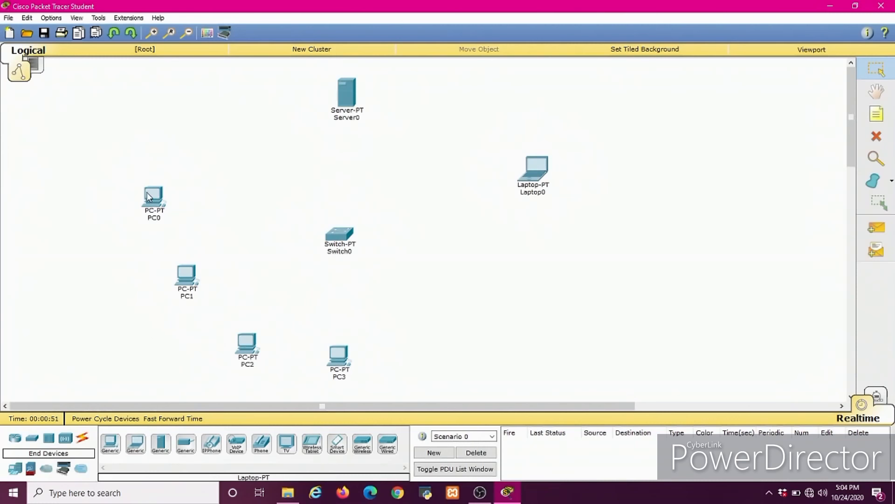
# Step: Adjust the positions of PC0, PC1, PC2 and PC3 to space them out around the switch
pyautogui.moveTo(153, 195); pyautogui.dragTo(140, 176)
pyautogui.moveTo(193, 285); pyautogui.dragTo(168, 286)
pyautogui.moveTo(247, 345); pyautogui.dragTo(221, 353)
pyautogui.moveTo(339, 357); pyautogui.dragTo(348, 357)
# Step: Connect PC0's FastEthernet0 port to Switch0's FastEthernet0/1 port with a copper straight-through cable
pyautogui.click(82, 438)
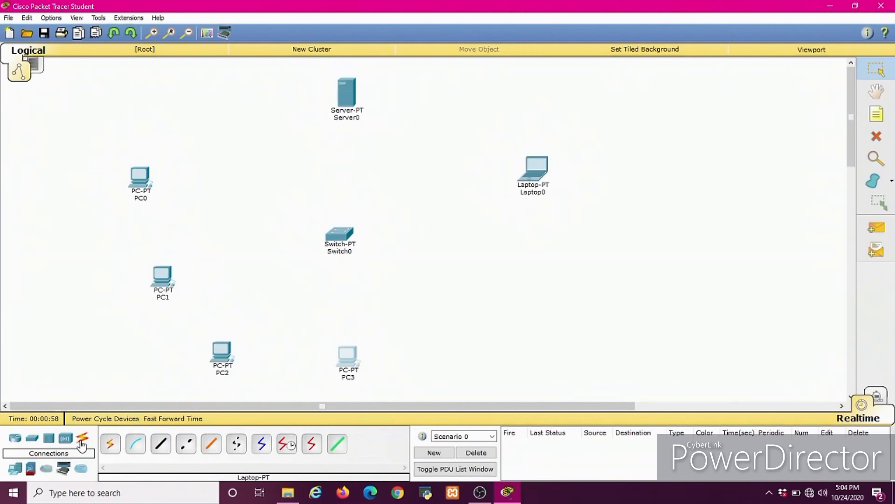
pyautogui.click(160, 443)
pyautogui.click(140, 173)
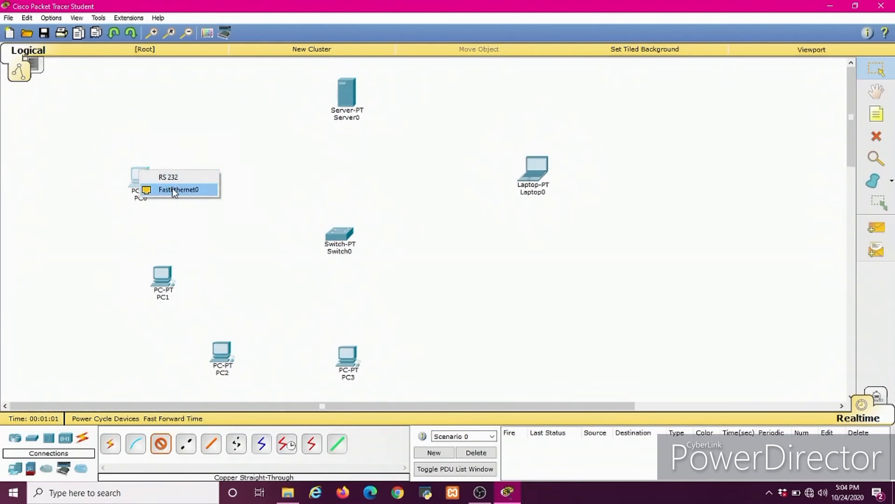
pyautogui.click(177, 190)
pyautogui.click(339, 235)
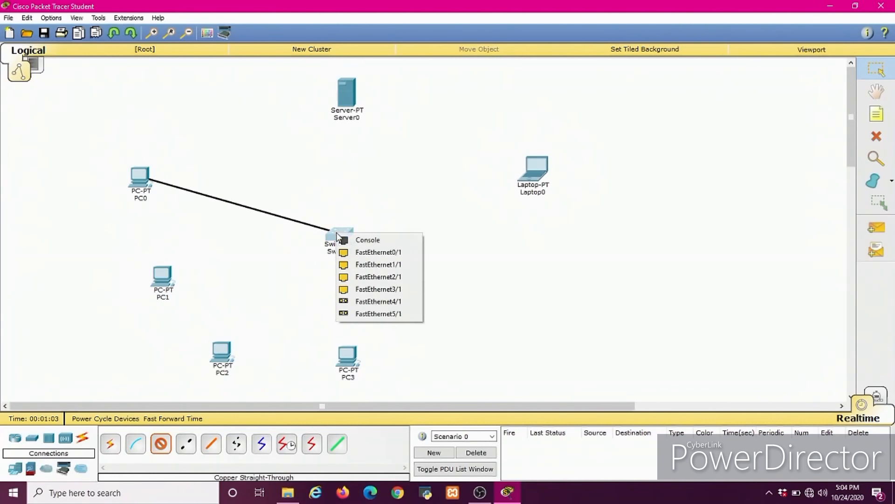
pyautogui.click(365, 252)
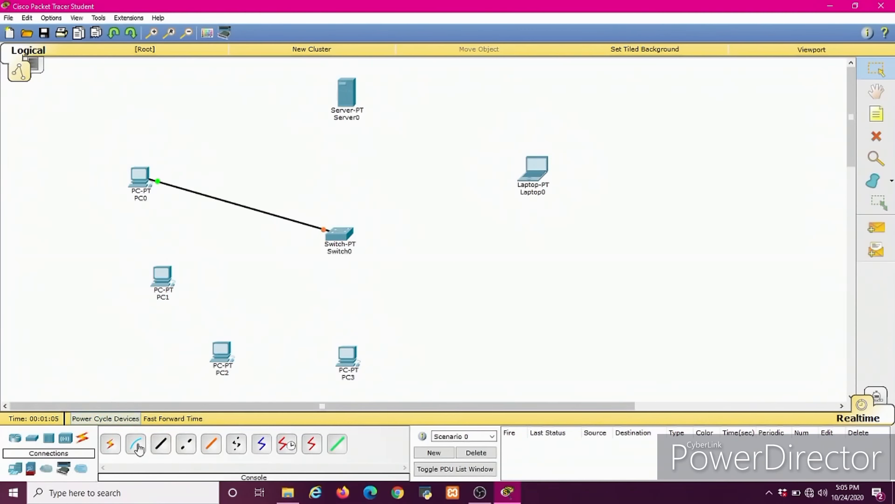
# Step: Try to connect PC1 to Switch0 with a copper straight-through cable
pyautogui.click(161, 444)
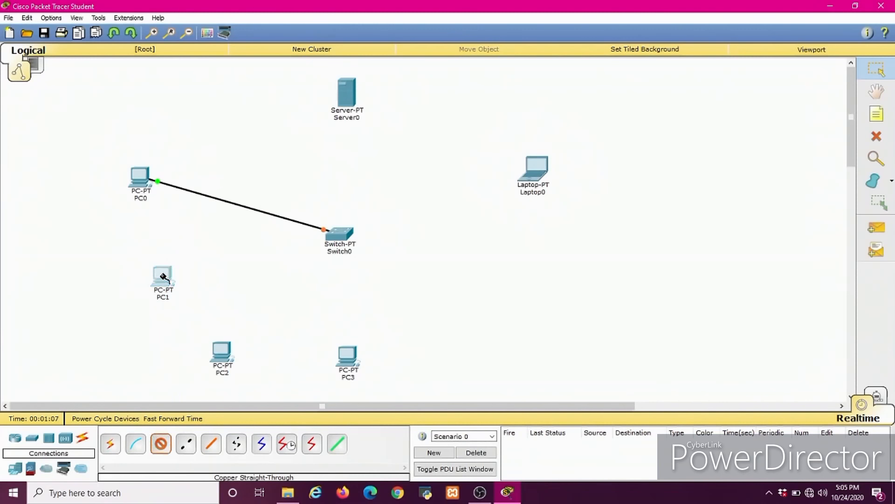
pyautogui.click(162, 277)
pyautogui.click(201, 294)
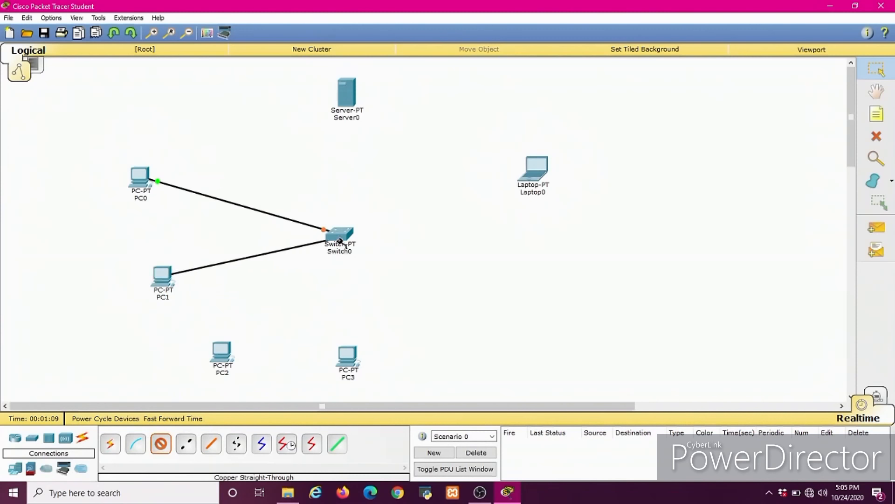
pyautogui.click(341, 236)
pyautogui.click(364, 251)
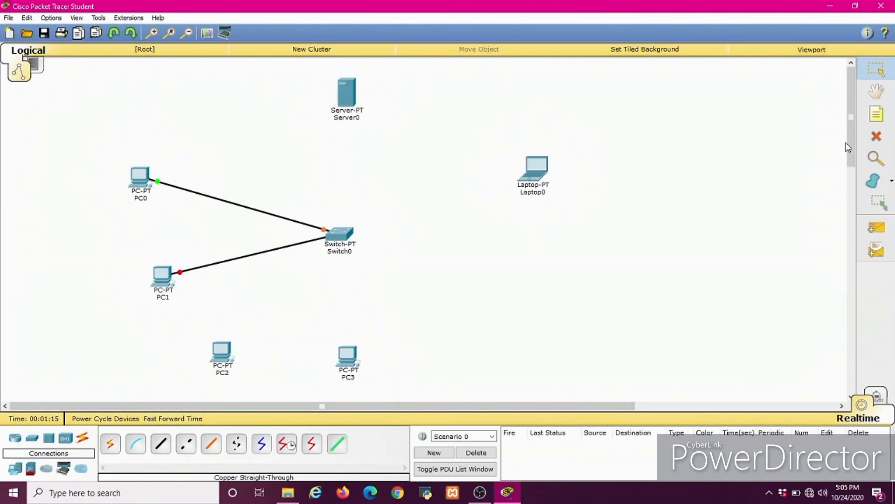
# Step: Delete the cable between PC1 and Switch0 and return to the selection tool
pyautogui.click(888, 139)
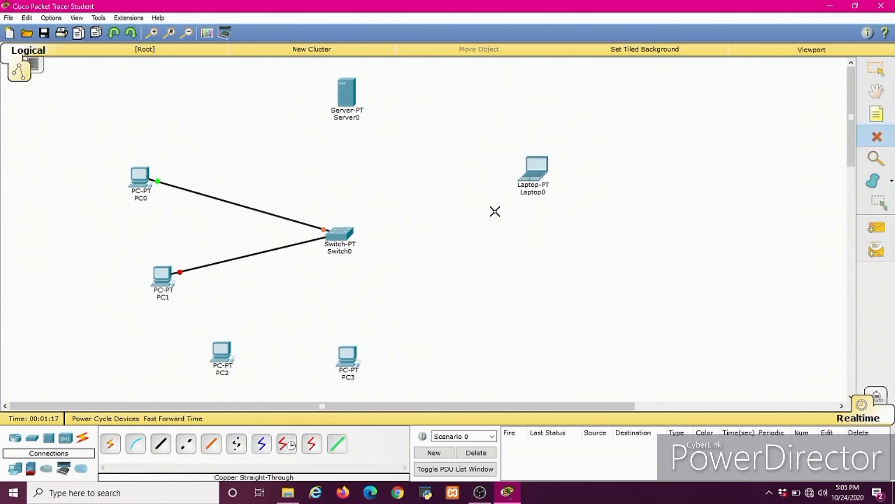
pyautogui.click(291, 246)
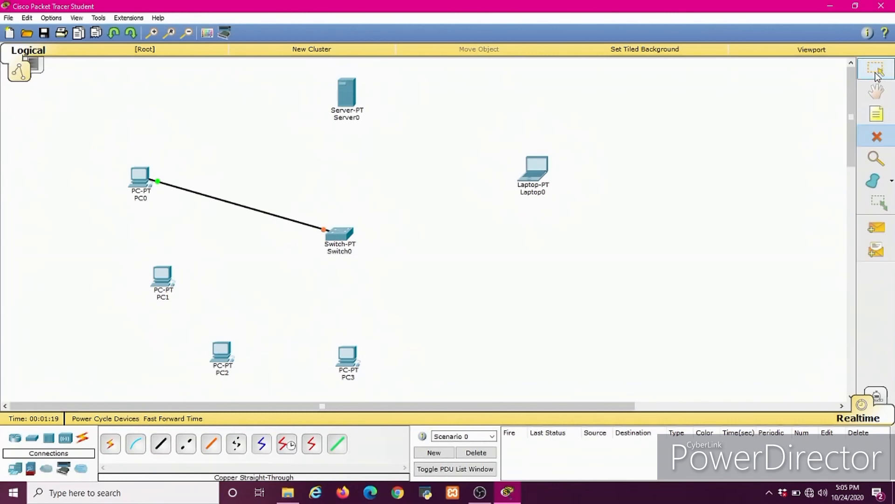
pyautogui.click(876, 69)
# Step: Connect PC1's FastEthernet0 port to Switch0's FastEthernet1/1 port with a copper straight-through cable
pyautogui.click(160, 443)
pyautogui.click(167, 279)
pyautogui.click(198, 296)
pyautogui.click(332, 236)
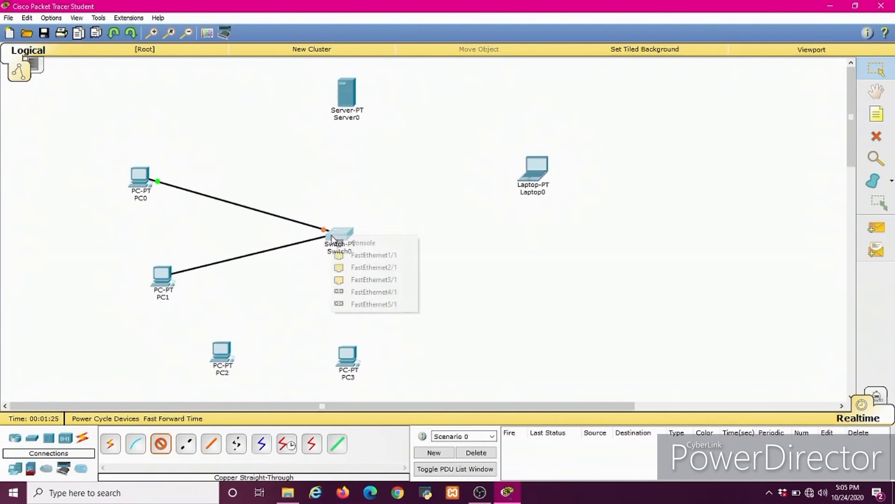
pyautogui.click(359, 255)
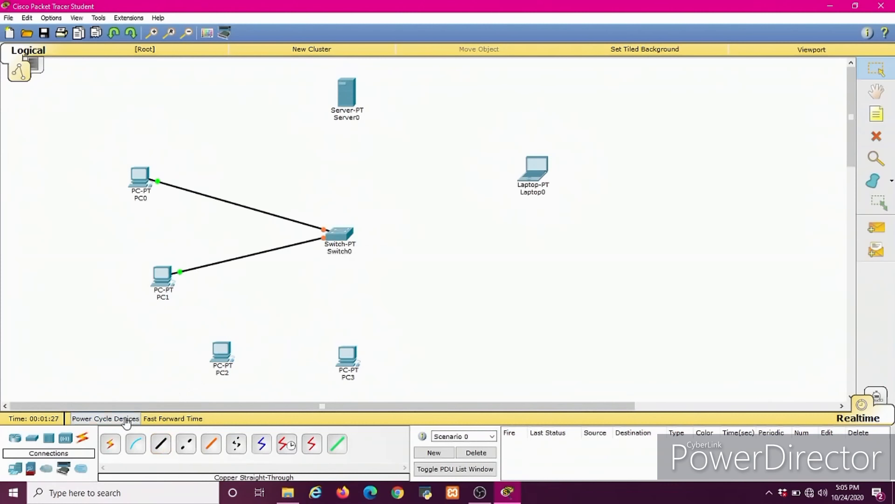
# Step: Connect PC2's FastEthernet0 port to Switch0's FastEthernet2/1 port with a copper straight-through cable
pyautogui.click(157, 441)
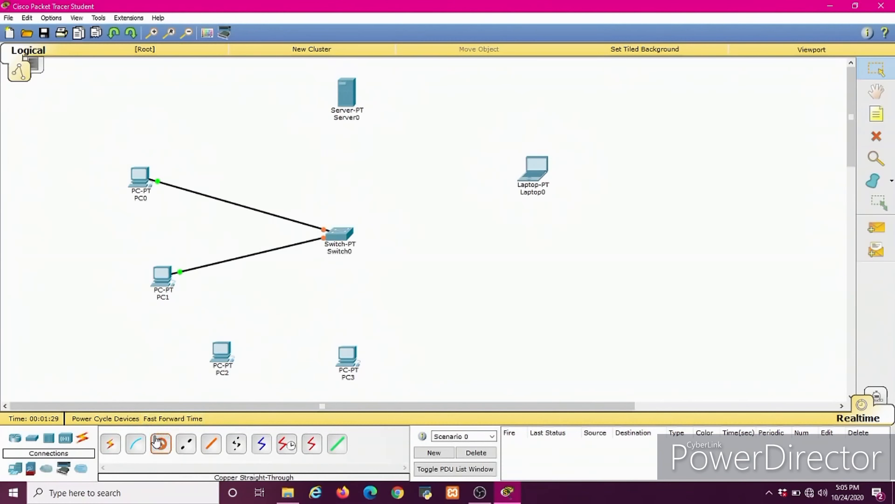
pyautogui.click(222, 351)
pyautogui.click(254, 364)
pyautogui.click(344, 235)
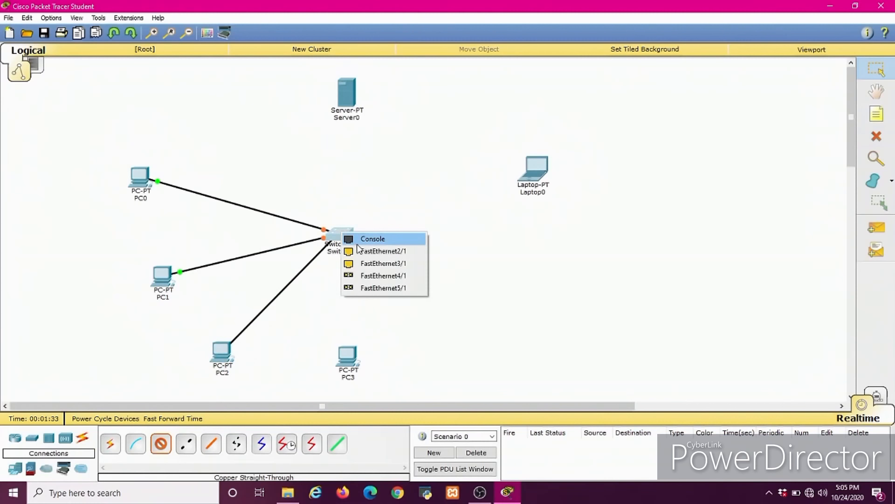
pyautogui.click(364, 253)
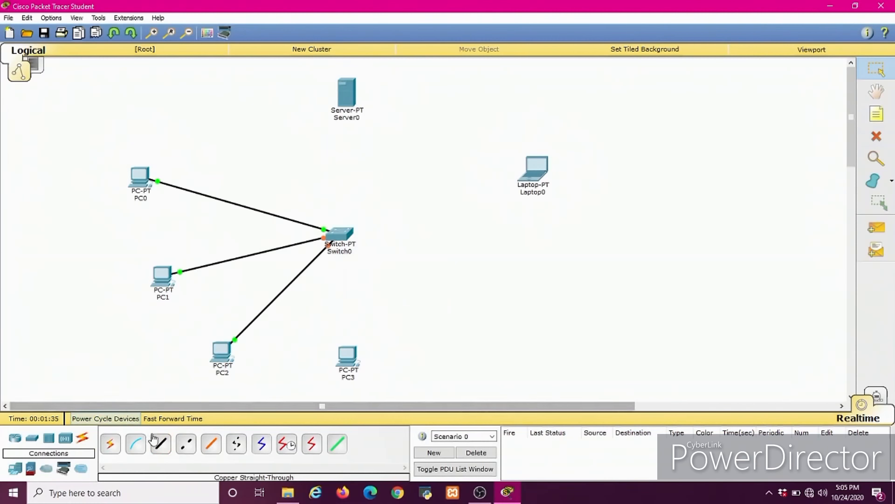
# Step: Connect PC3's FastEthernet0 port to Switch0's FastEthernet3/1 port with a copper straight-through cable
pyautogui.click(346, 360)
pyautogui.click(373, 379)
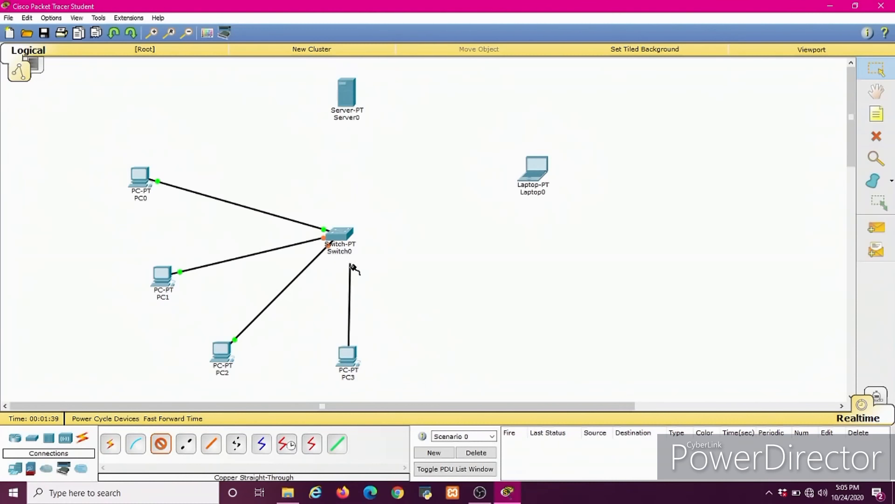
pyautogui.click(341, 234)
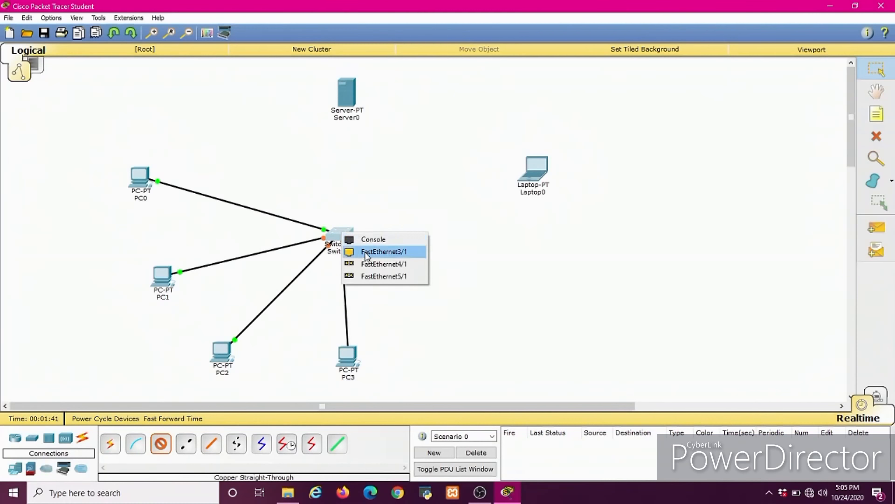
pyautogui.click(367, 252)
# Step: Move the four cabled PCs farther outward from Switch0 to open up the layout
pyautogui.moveTo(143, 181); pyautogui.dragTo(126, 152)
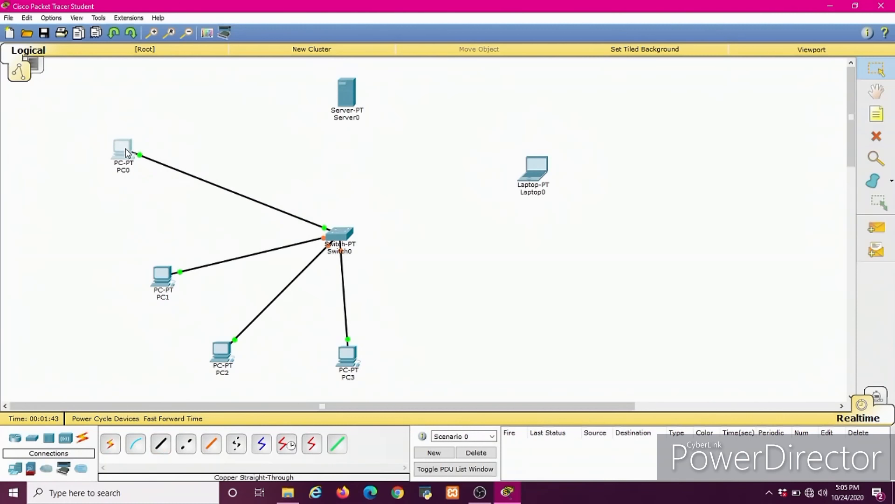
pyautogui.moveTo(164, 280); pyautogui.dragTo(114, 256)
pyautogui.moveTo(220, 354); pyautogui.dragTo(154, 373)
pyautogui.moveTo(345, 361); pyautogui.dragTo(338, 378)
# Step: Try to connect Laptop0's FastEthernet0 port to Switch0's FastEthernet4/1 port with a copper straight-through cable
pyautogui.click(167, 446)
pyautogui.click(529, 179)
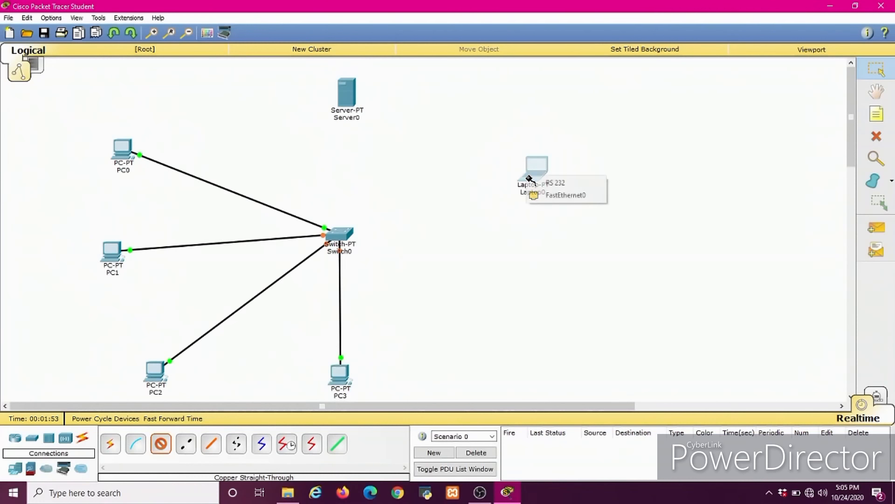
pyautogui.click(536, 195)
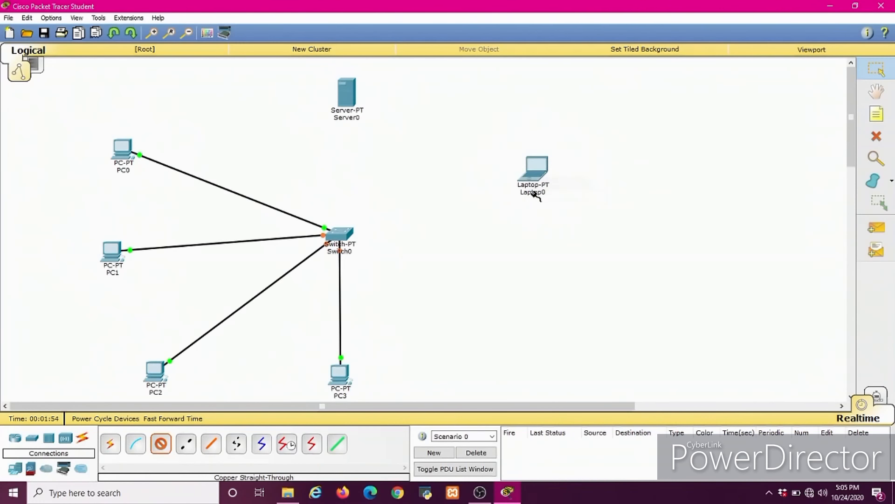
pyautogui.click(343, 234)
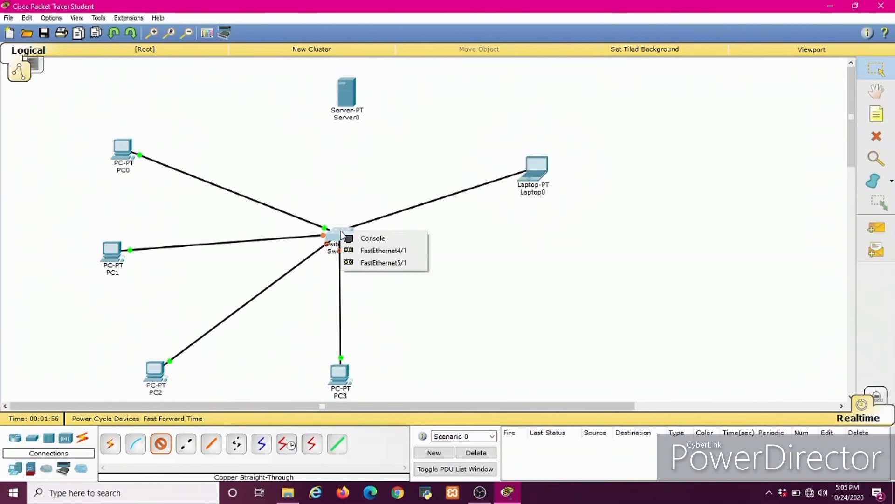
pyautogui.click(385, 251)
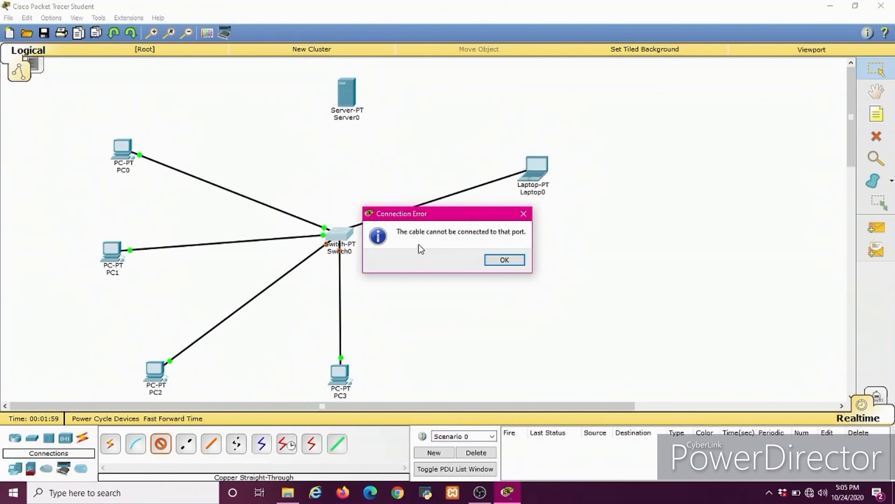
pyautogui.click(504, 259)
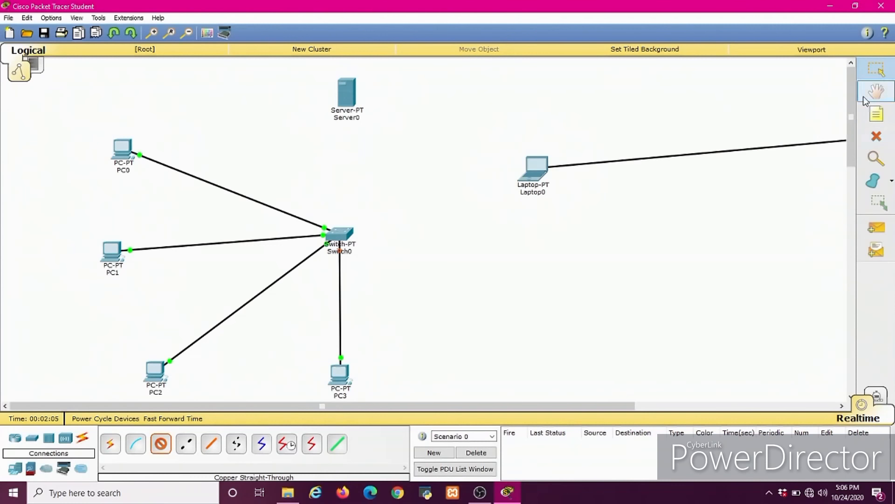
pyautogui.click(868, 82)
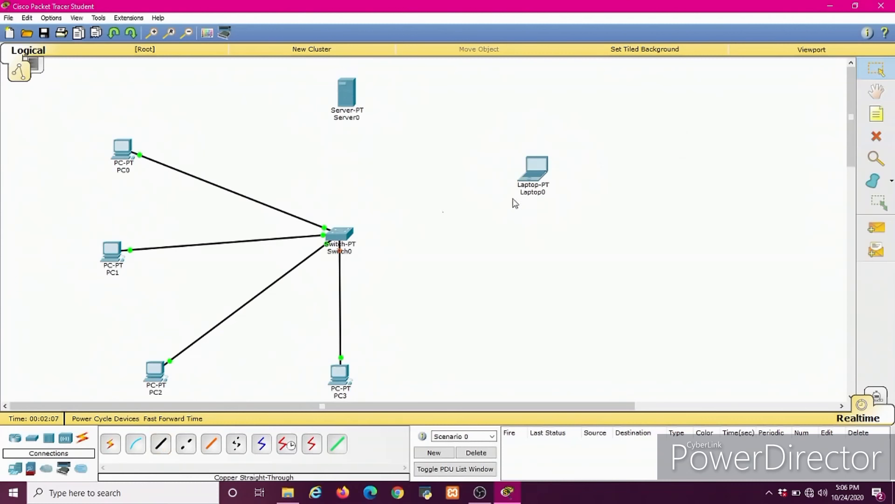
# Step: Power off Switch0 and remove the two fiber port modules from its chassis
pyautogui.click(344, 235)
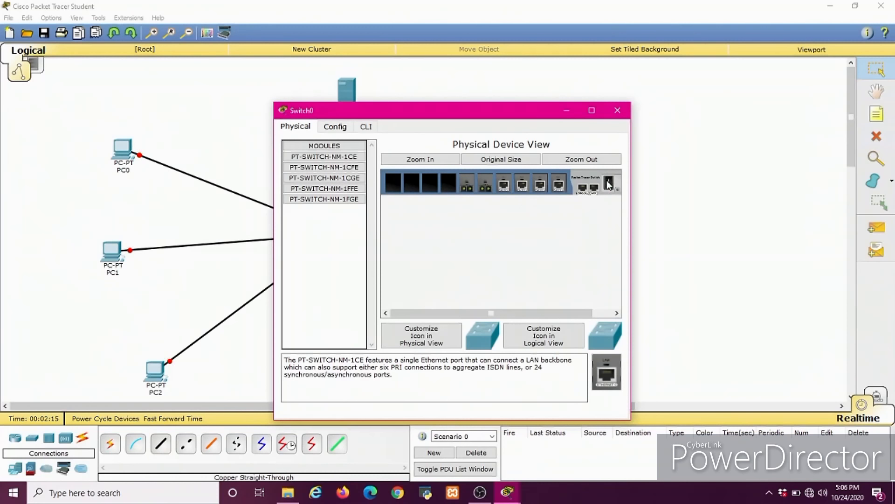
pyautogui.moveTo(488, 184); pyautogui.dragTo(447, 175)
pyautogui.moveTo(373, 174); pyautogui.dragTo(355, 169)
pyautogui.moveTo(467, 183); pyautogui.dragTo(357, 169)
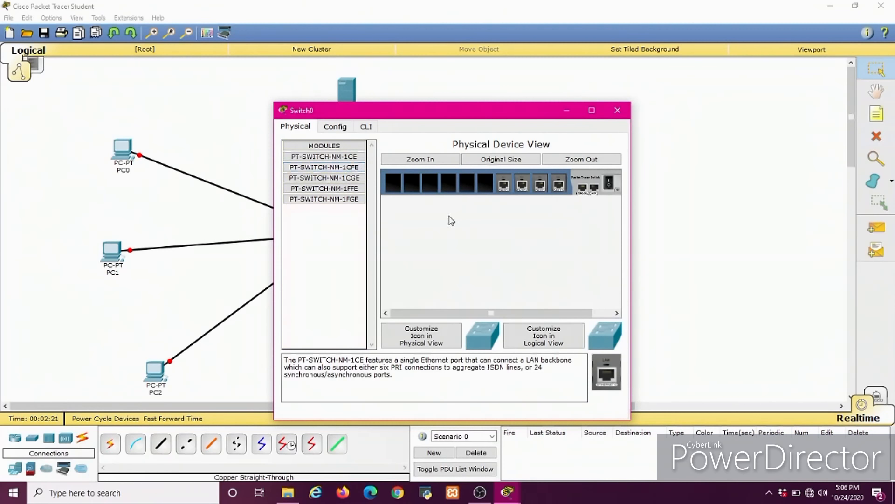
pyautogui.click(564, 110)
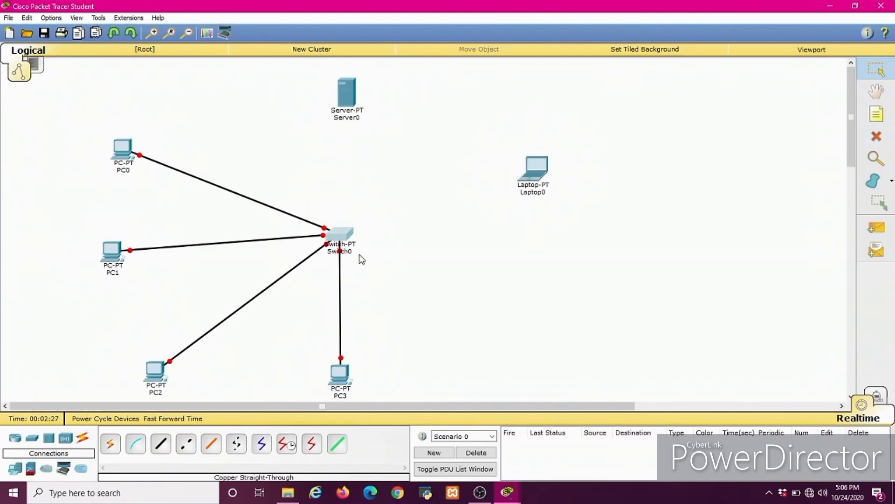
# Step: Install two PT-SWITCH-NM-1CFE modules in the empty Switch0 slots beside its existing copper ports
pyautogui.click(343, 240)
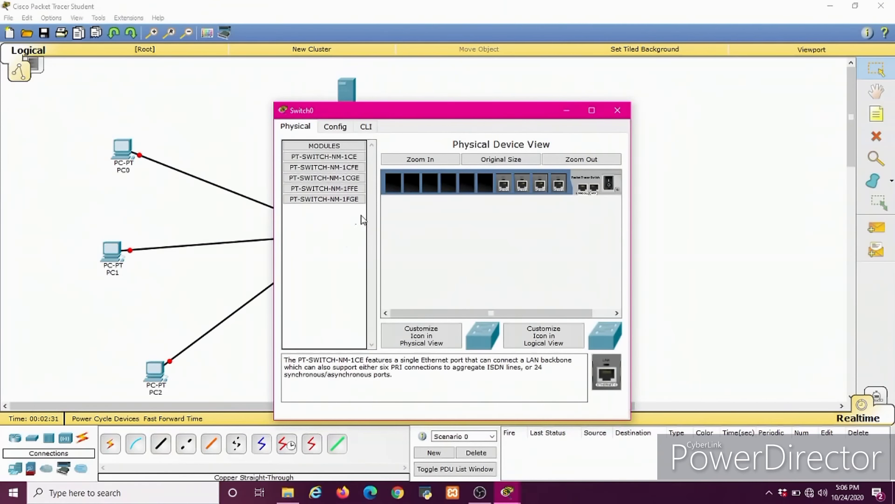
pyautogui.moveTo(335, 173); pyautogui.dragTo(485, 185)
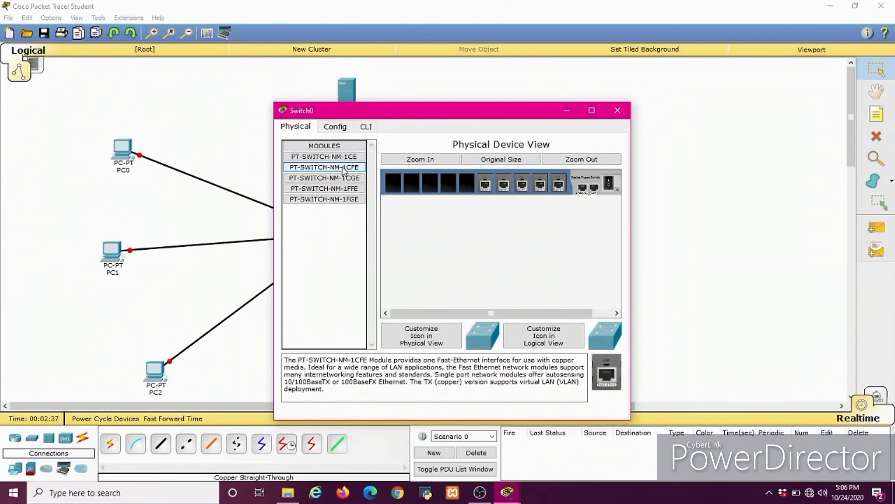
pyautogui.moveTo(343, 168); pyautogui.dragTo(467, 184)
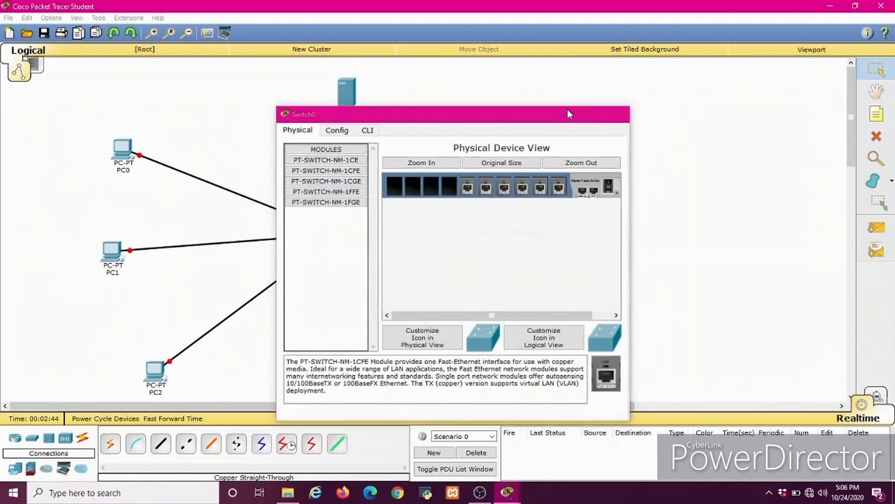
pyautogui.click(567, 109)
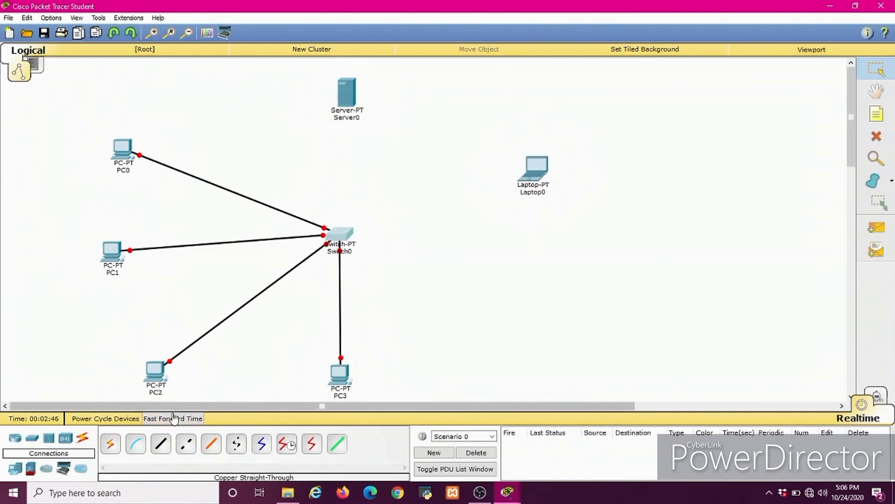
# Step: Connect Switch0's FastEthernet4/1 port to Laptop0's FastEthernet0 port with a copper straight-through cable
pyautogui.click(162, 444)
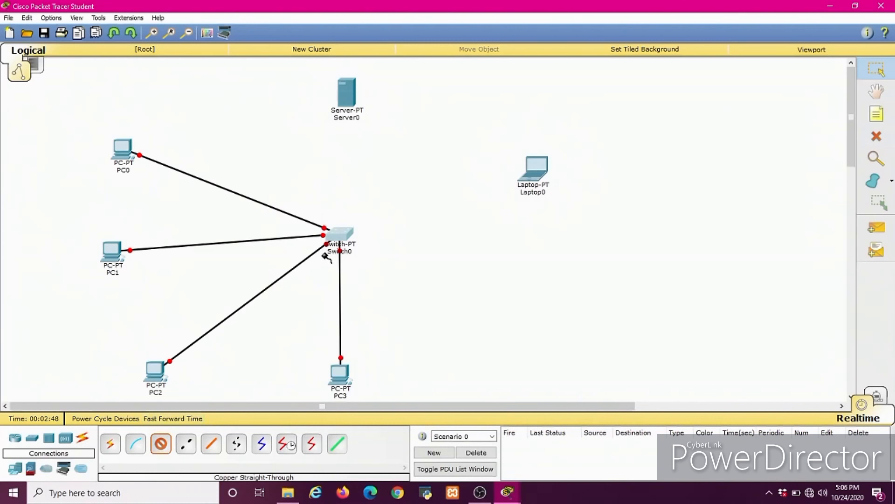
pyautogui.click(341, 236)
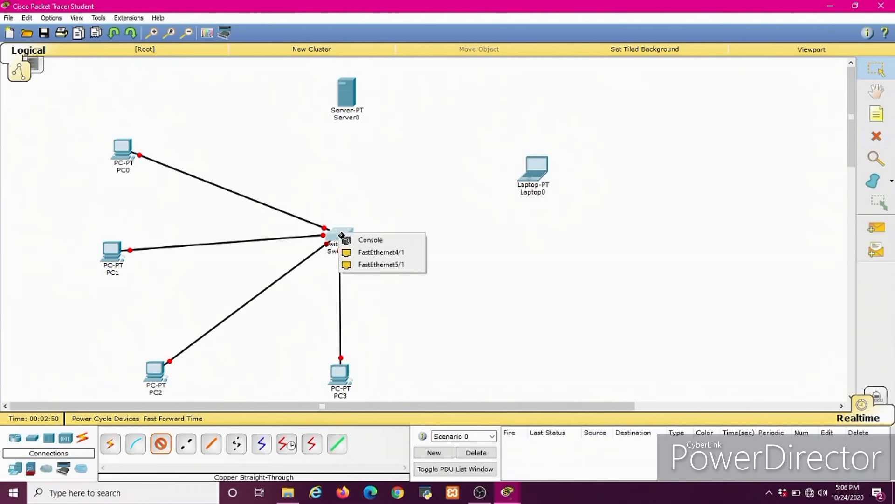
pyautogui.click(369, 252)
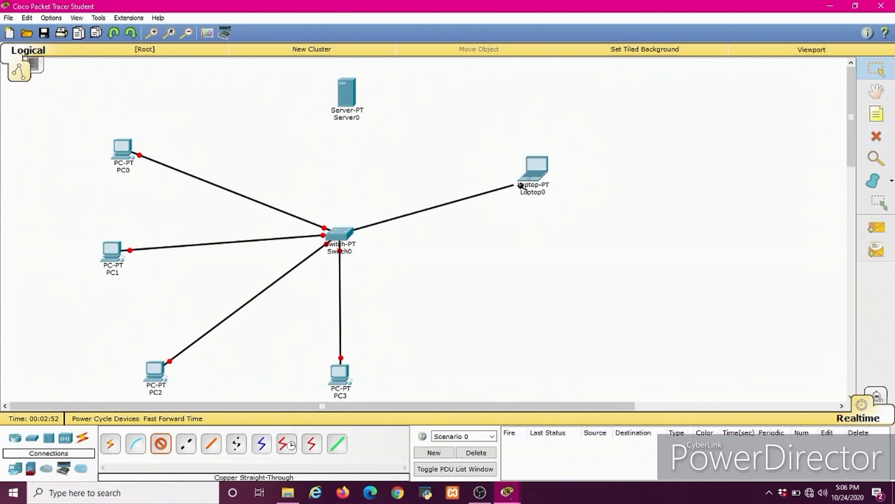
pyautogui.click(536, 177)
pyautogui.click(554, 194)
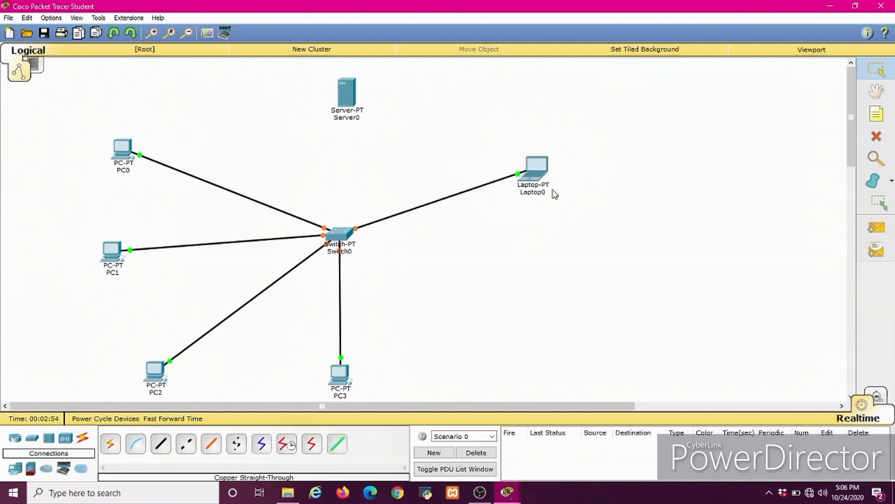
# Step: Check Switch0's installed modules and connect its FastEthernet5/1 port to Server0's FastEthernet0 port with a copper straight-through cable
pyautogui.click(347, 240)
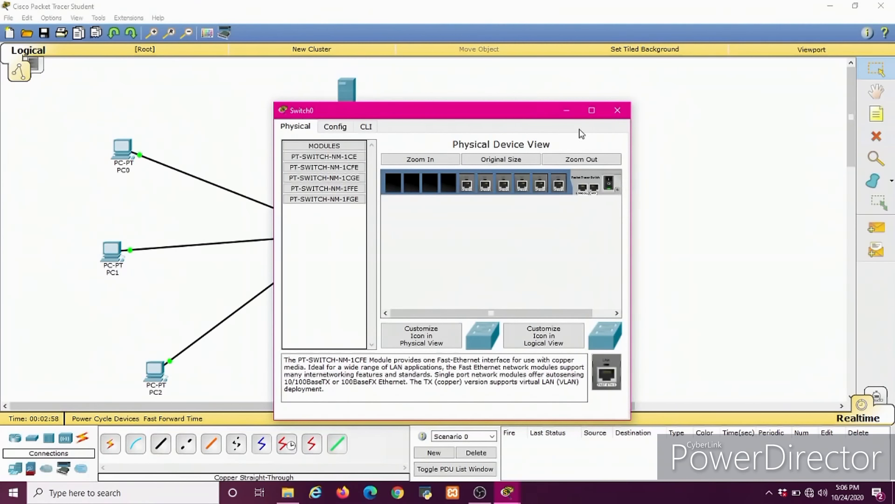
pyautogui.click(568, 110)
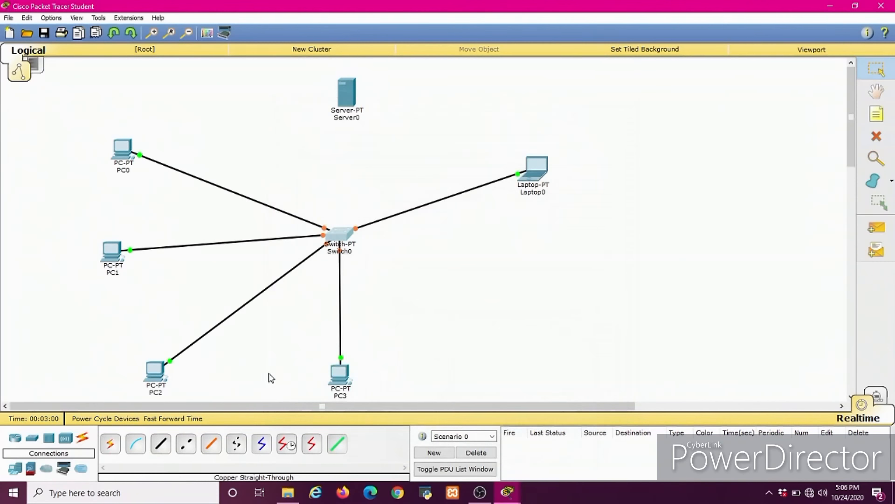
pyautogui.click(160, 444)
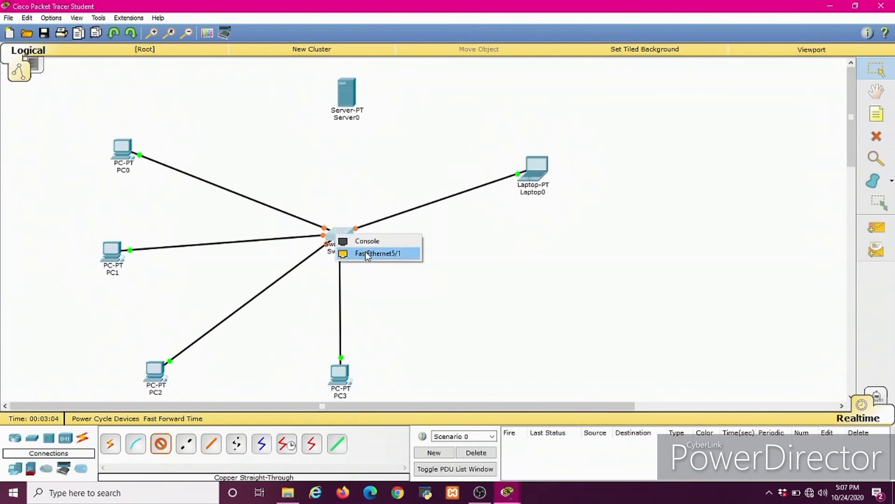
pyautogui.click(365, 253)
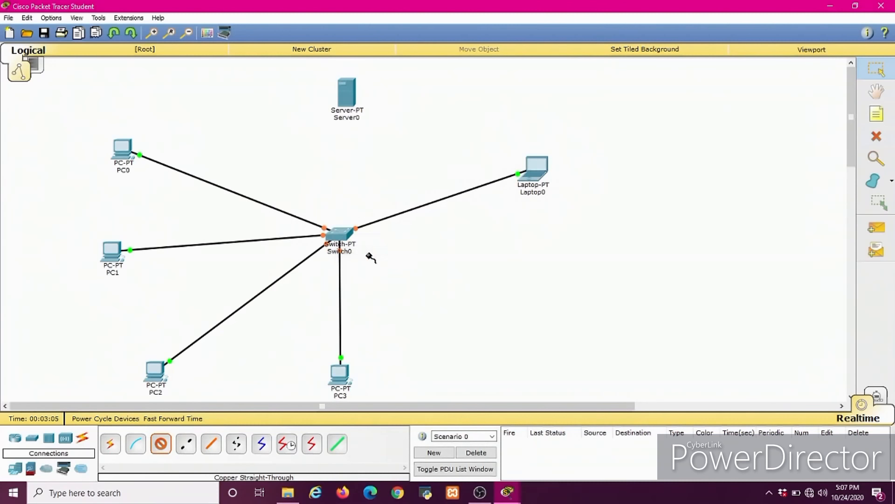
pyautogui.click(349, 93)
pyautogui.click(360, 99)
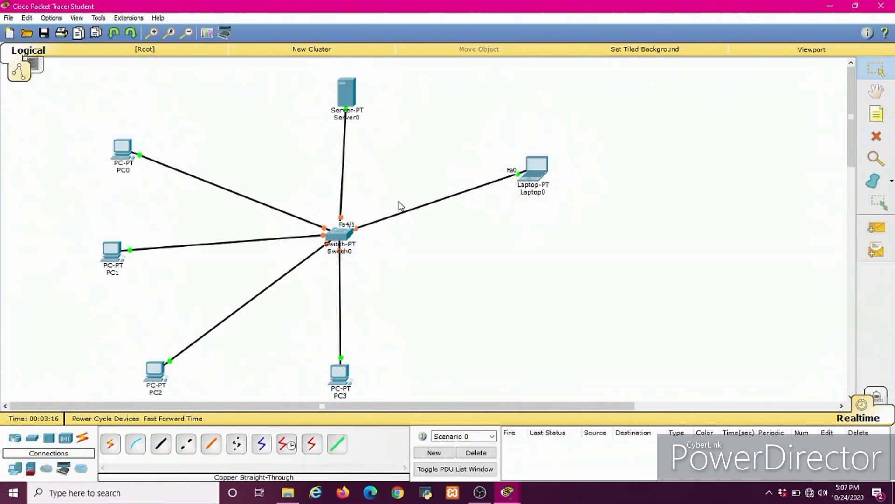
# Step: Give Server0's FastEthernet0 interface the static IP address 192.168.0.1 with subnet mask 255.255.255.0
pyautogui.moveTo(350, 103)
pyautogui.click(347, 95)
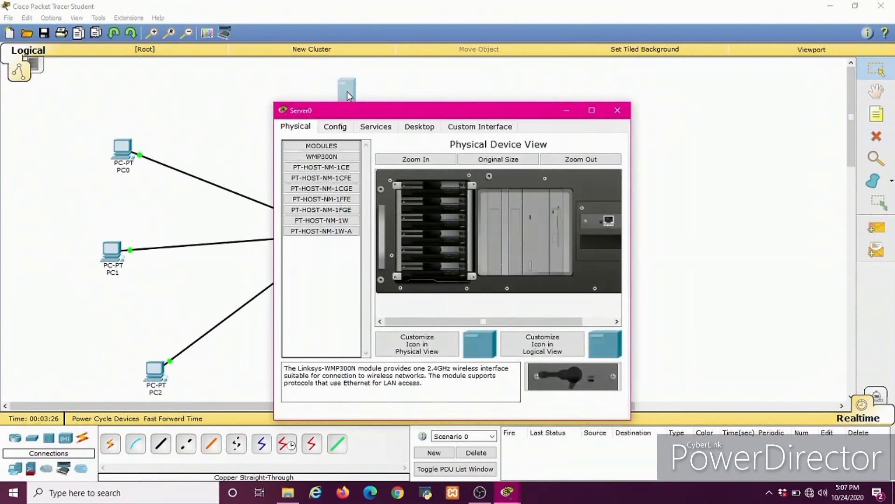
pyautogui.click(416, 128)
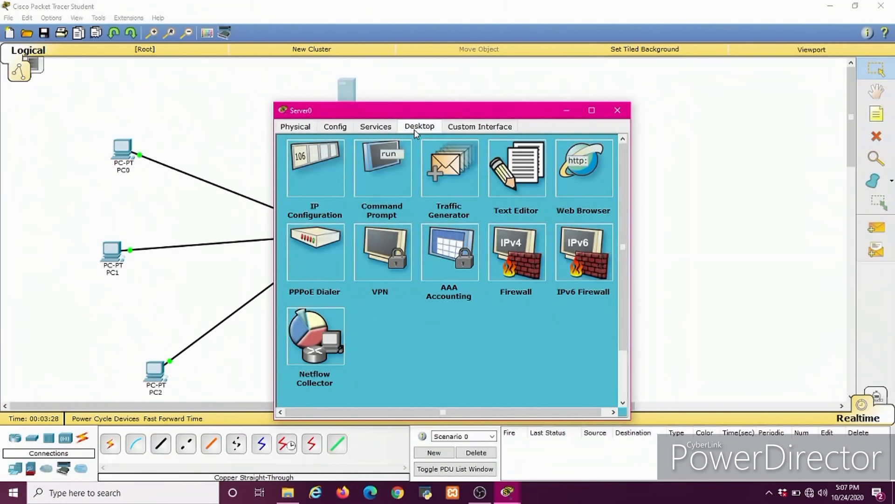
pyautogui.click(342, 173)
pyautogui.click(405, 214)
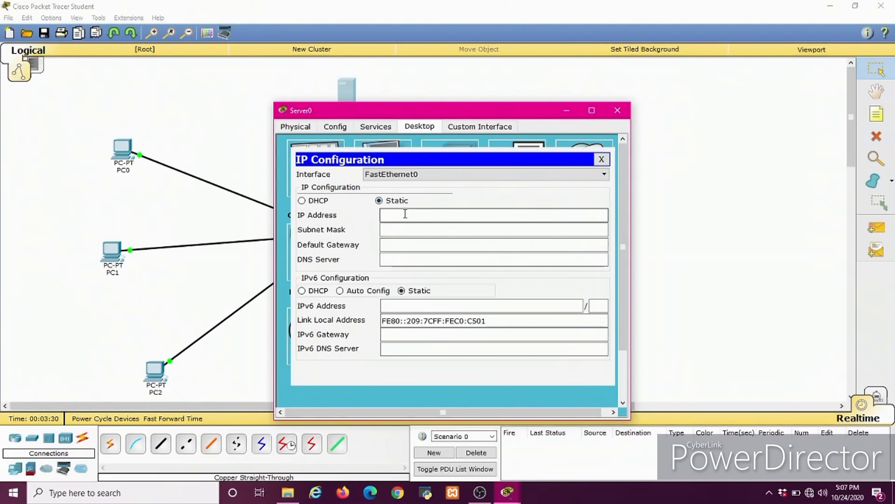
pyautogui.write('192.168.0.1')
pyautogui.click(411, 229)
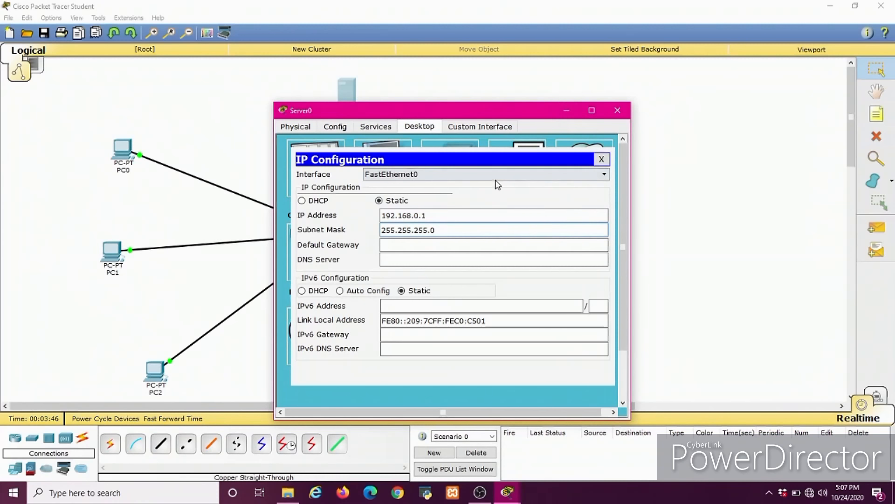
# Step: Turn on the DHCP service for Server0's FastEthernet0 interface
pyautogui.click(375, 130)
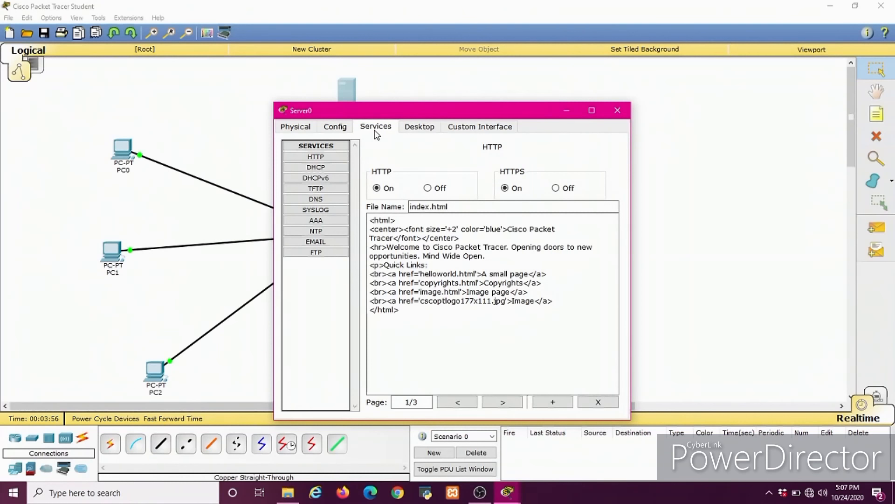
pyautogui.click(328, 167)
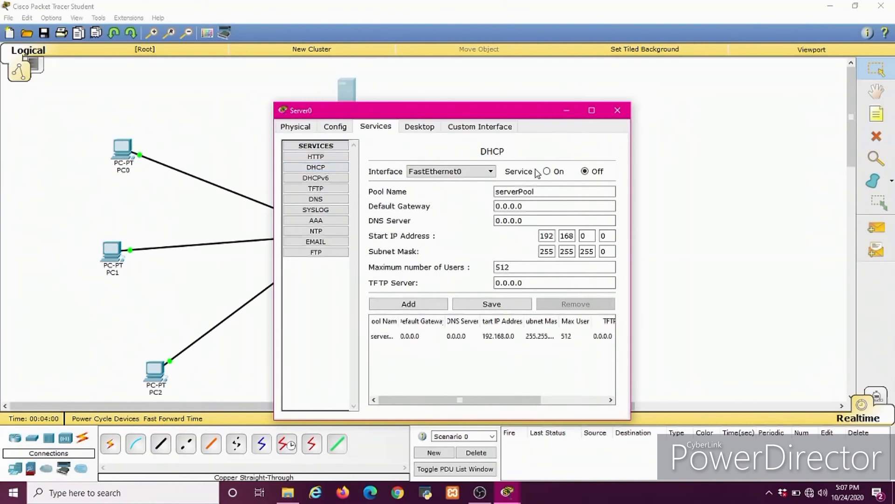
pyautogui.click(547, 172)
# Step: Try to set the default gateway of the DHCP pool serverPool to 192.168.0.1
pyautogui.click(502, 205)
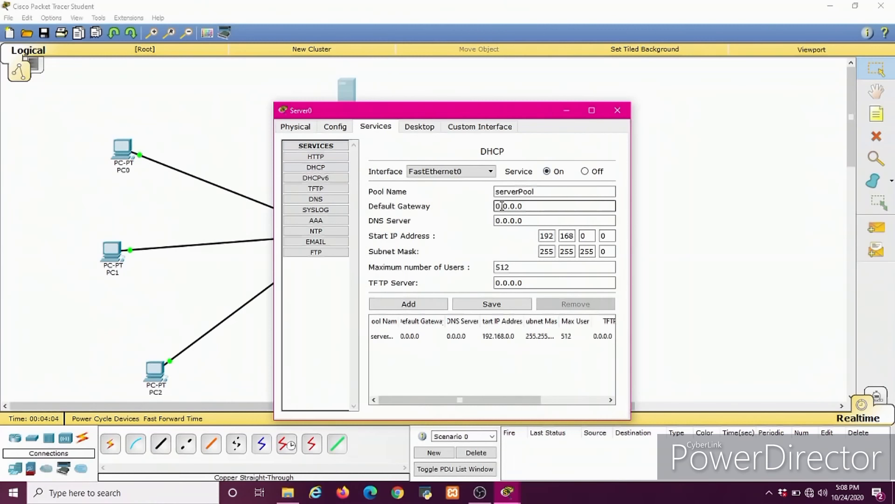
pyautogui.press('BackSpace')
pyautogui.write('192')
pyautogui.press('Right')
pyautogui.press('Right')
pyautogui.press('BackSpace')
pyautogui.write('168')
pyautogui.press('Right')
pyautogui.press('Right')
pyautogui.press('Right')
pyautogui.press('BackSpace')
pyautogui.write('1')
# Step: Try to set serverPool's DNS server to 10.0.0.0 and its maximum number of users to 500
pyautogui.click(502, 221)
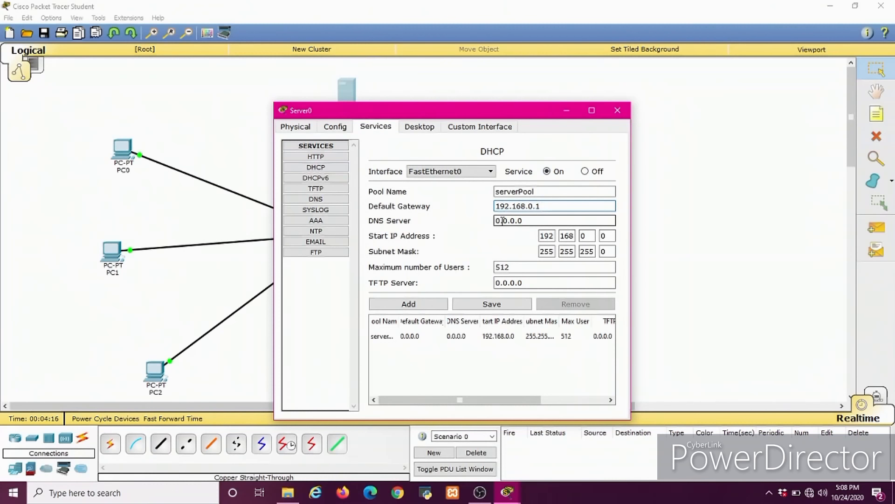
pyautogui.press('BackSpace')
pyautogui.press('BackSpace')
pyautogui.write('10.')
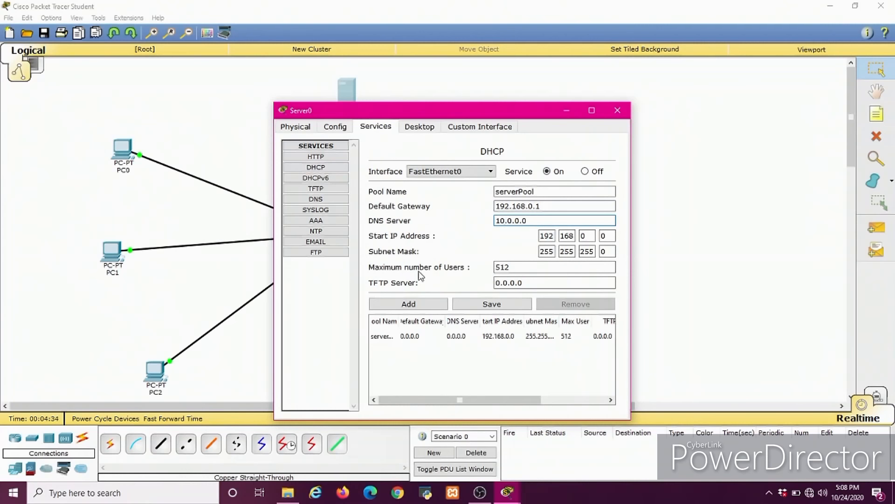
pyautogui.click(506, 269)
pyautogui.press('BackSpace')
pyautogui.press('BackSpace')
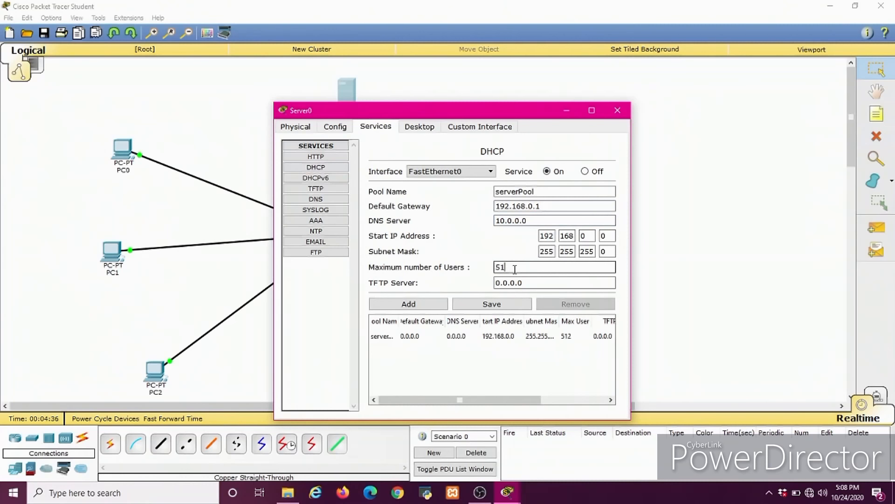
pyautogui.write('00')
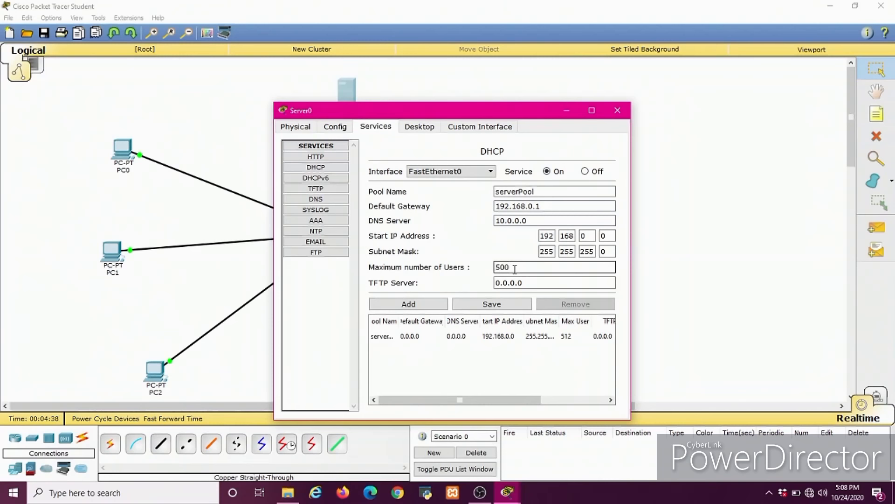
# Step: Select the existing serverPool entry, save the DHCP pool and put Server0's window away
pyautogui.click(462, 337)
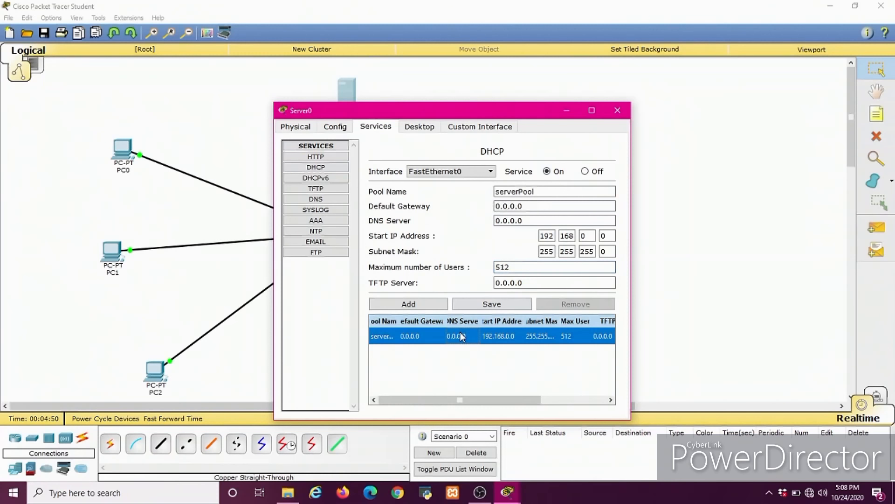
pyautogui.click(478, 305)
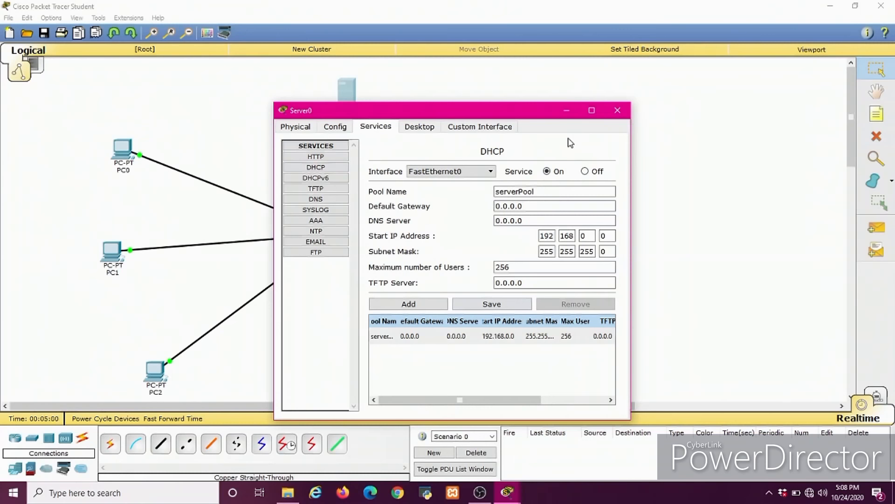
pyautogui.click(566, 111)
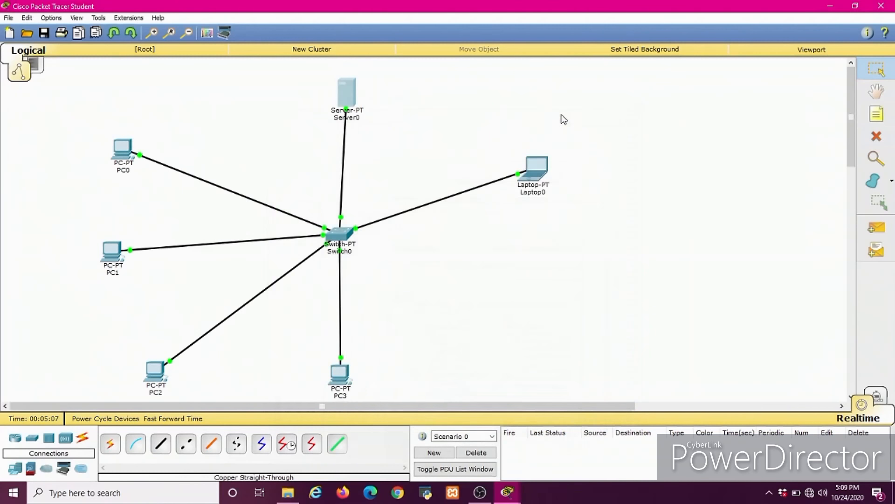
# Step: Open the IP configuration of PC0
pyautogui.click(118, 154)
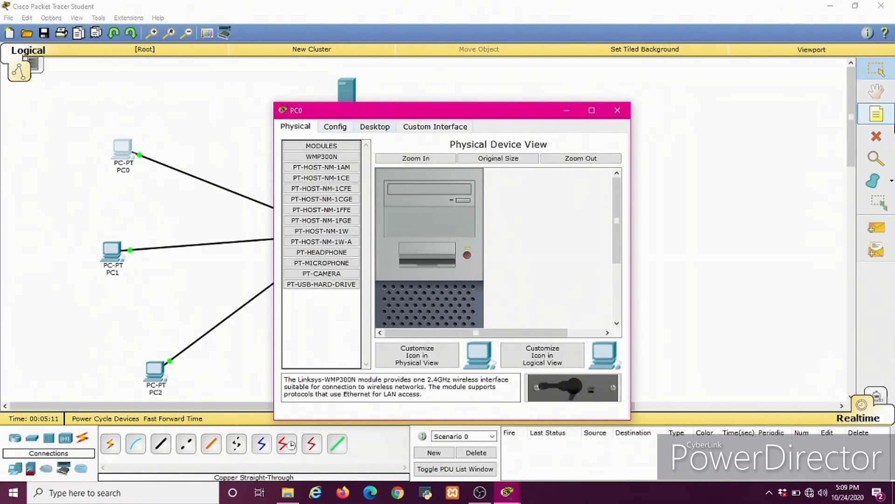
pyautogui.click(380, 127)
pyautogui.click(328, 164)
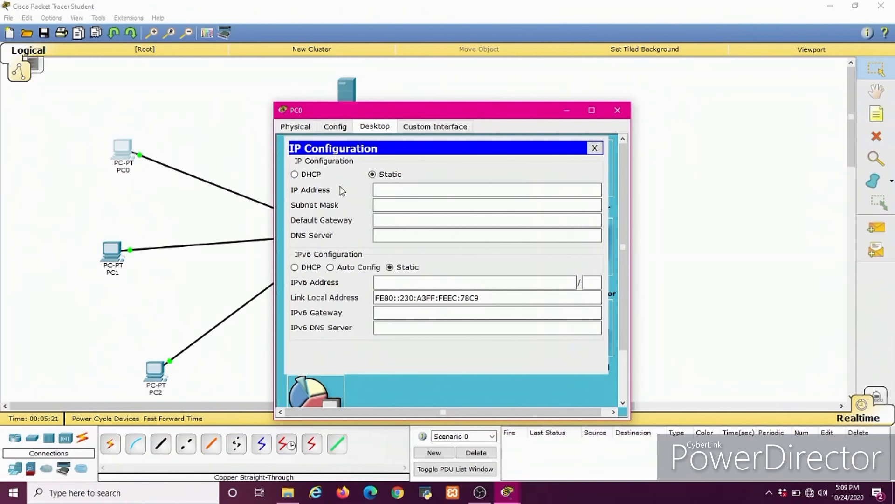
pyautogui.click(383, 188)
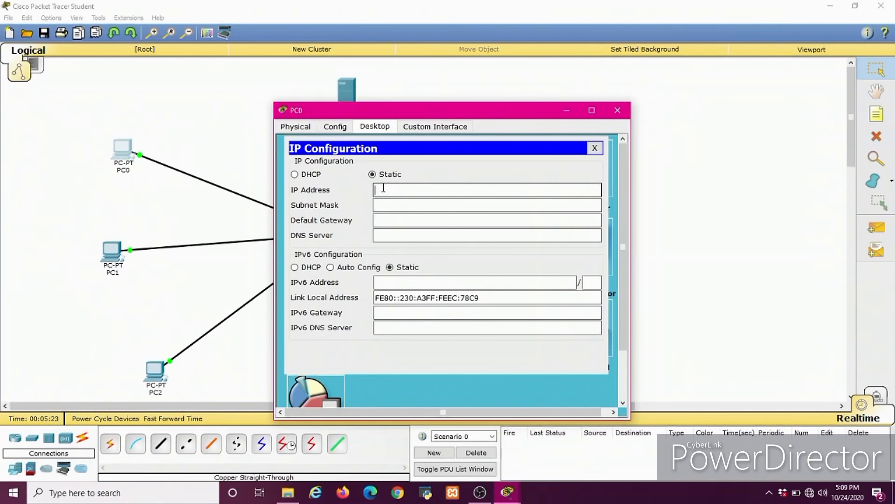
pyautogui.write('192')
pyautogui.press('BackSpace')
pyautogui.press('BackSpace')
pyautogui.press('BackSpace')
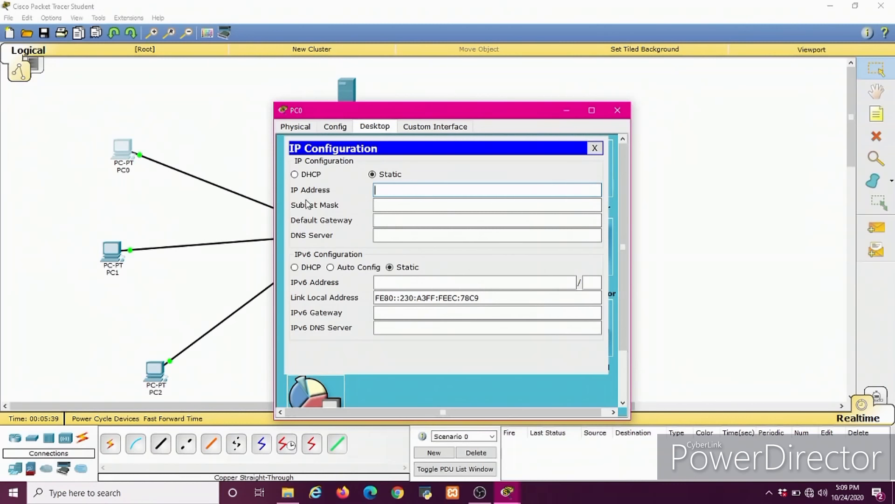
# Step: Switch PC0's IPv4 configuration to DHCP and put its window away
pyautogui.click(295, 175)
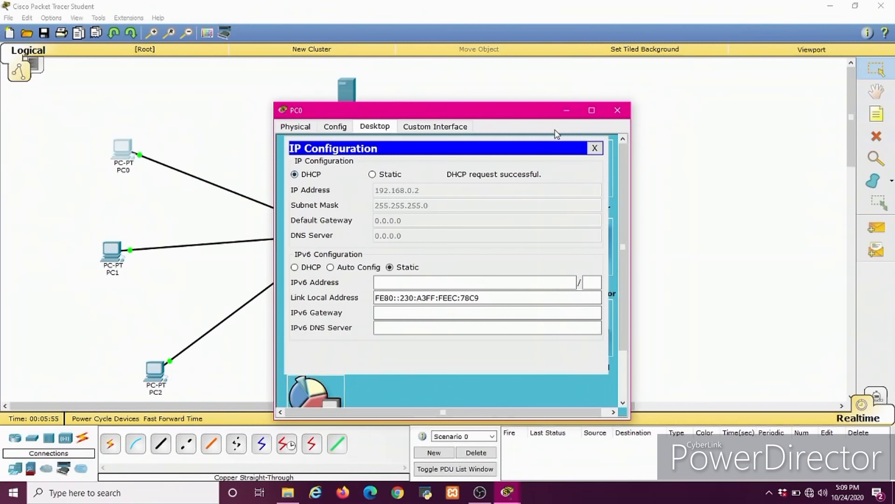
pyautogui.click(571, 111)
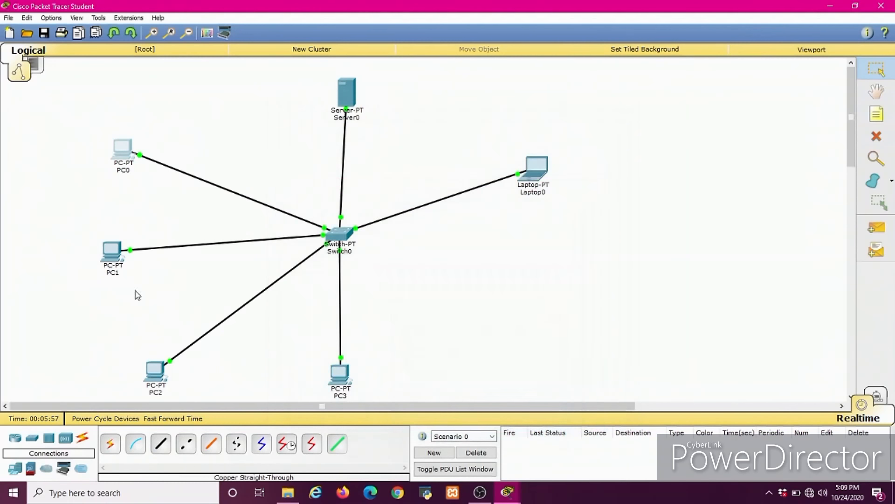
# Step: Switch PC1's IPv4 configuration to DHCP and put its window away
pyautogui.click(113, 244)
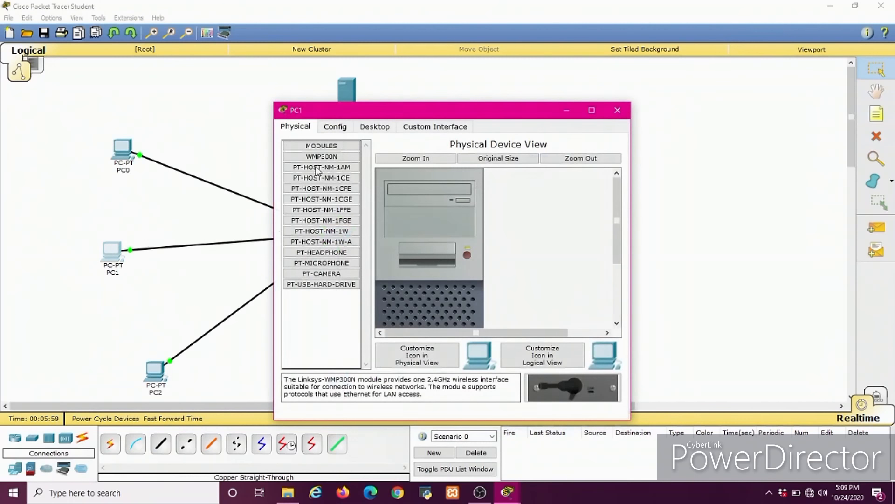
pyautogui.click(371, 126)
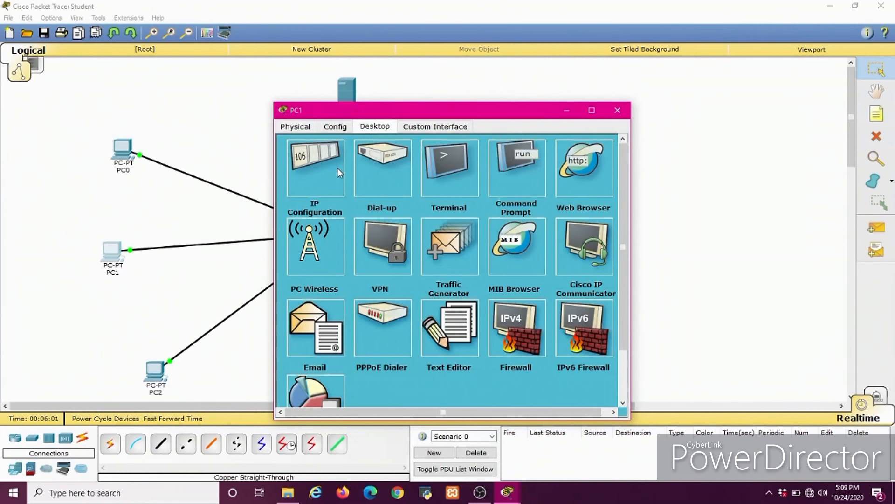
pyautogui.click(331, 184)
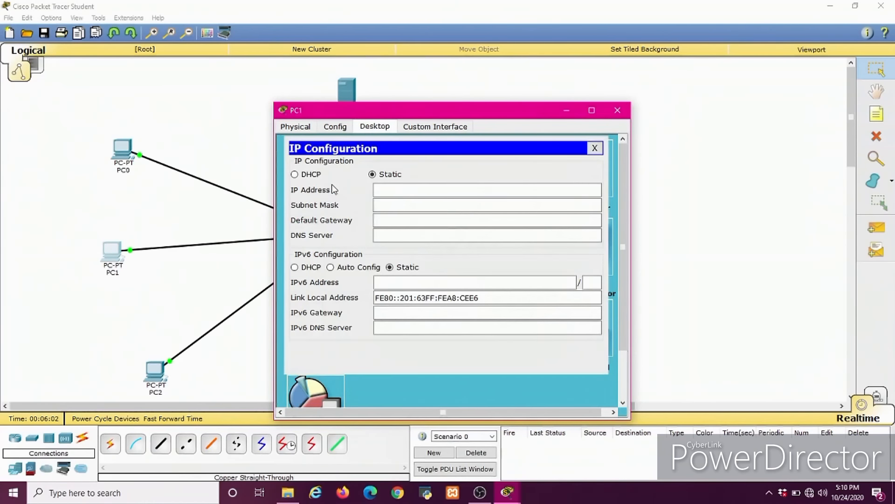
pyautogui.click(295, 175)
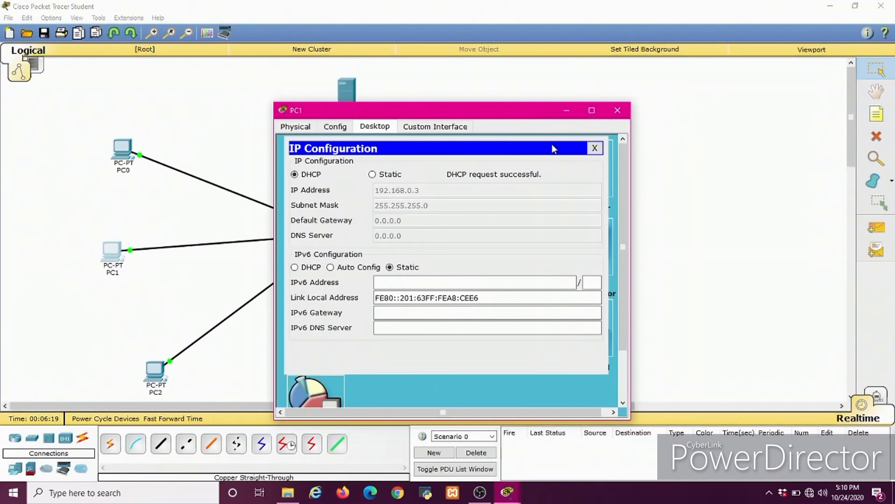
pyautogui.click(566, 112)
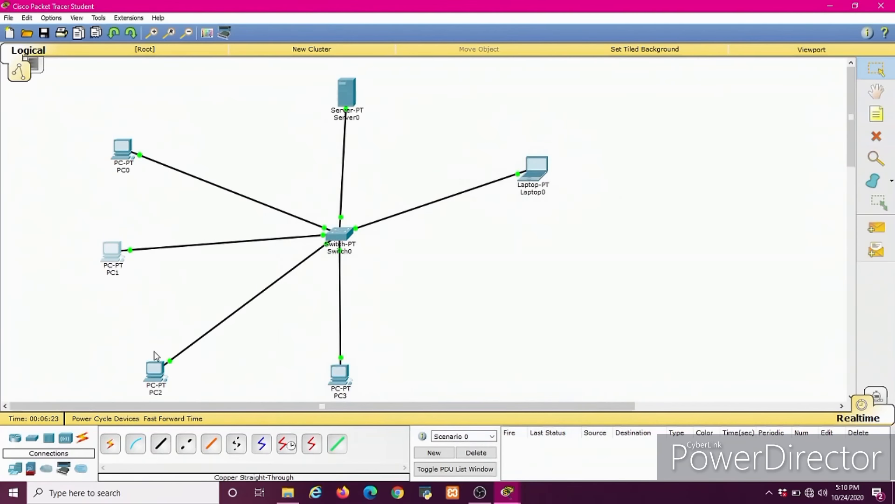
# Step: Switch PC2's IPv4 configuration to DHCP and put its window away
pyautogui.click(156, 364)
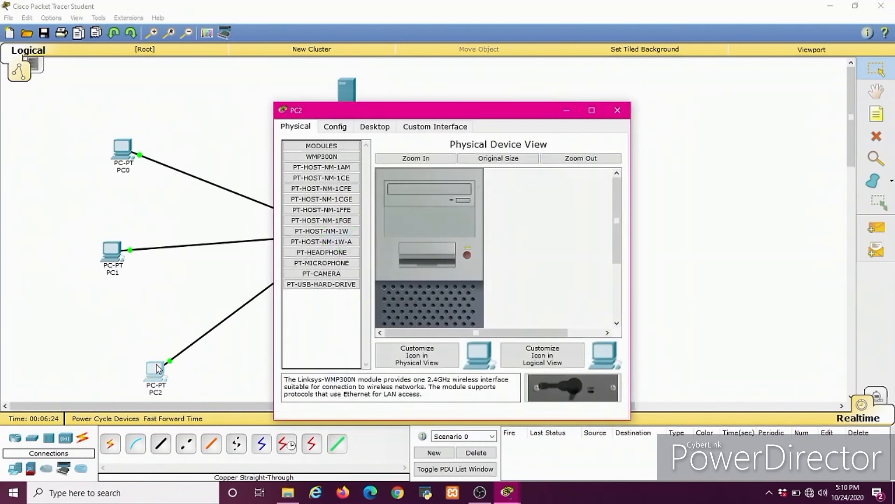
pyautogui.click(374, 128)
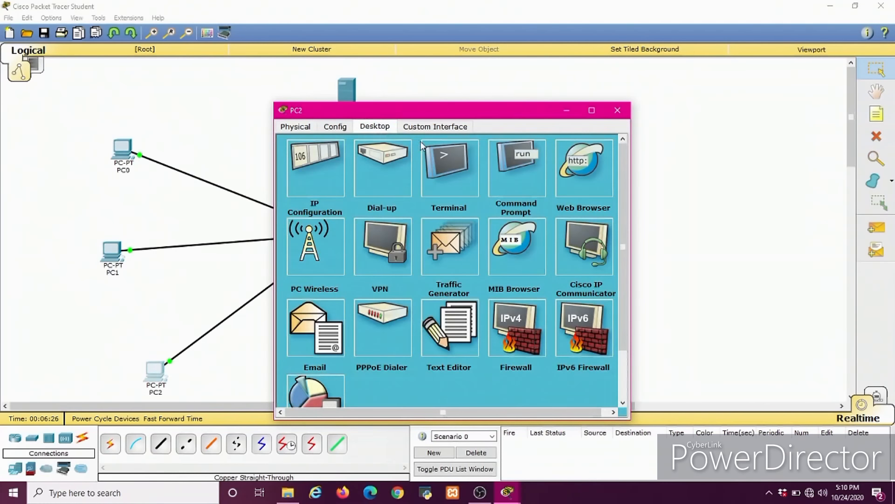
pyautogui.click(322, 176)
pyautogui.click(296, 174)
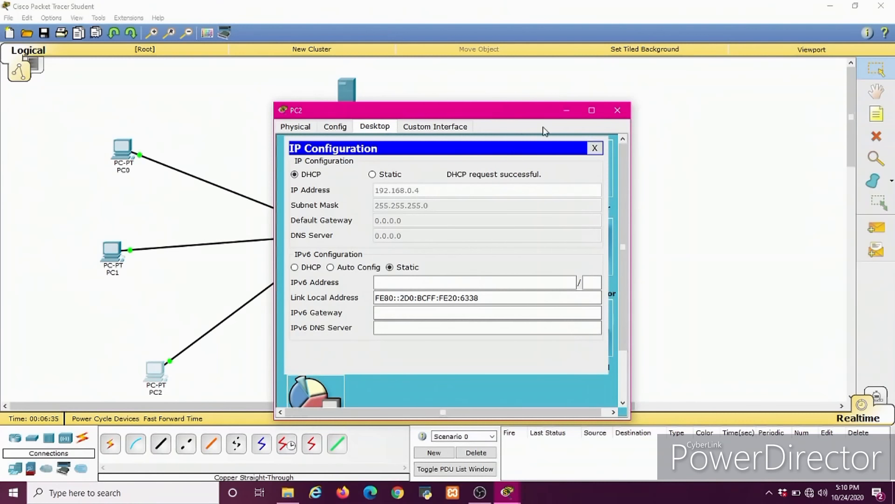
pyautogui.click(567, 114)
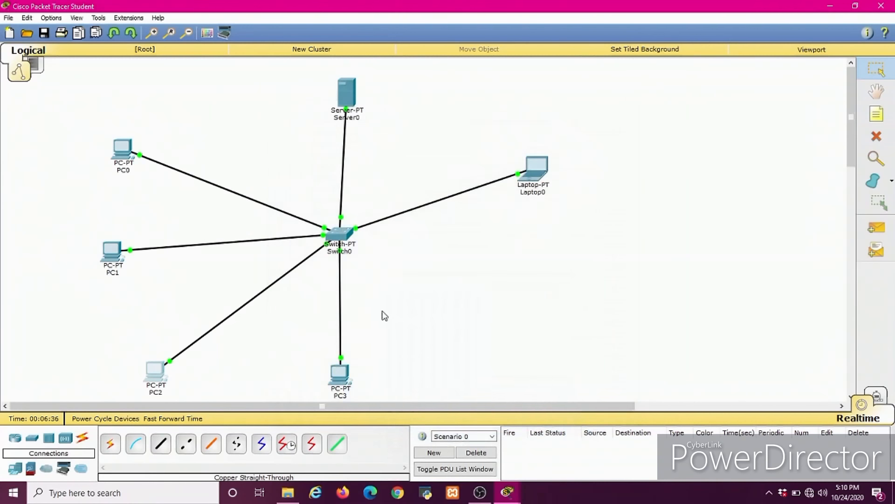
# Step: Switch PC3's IPv4 configuration to DHCP and put its window away
pyautogui.click(340, 373)
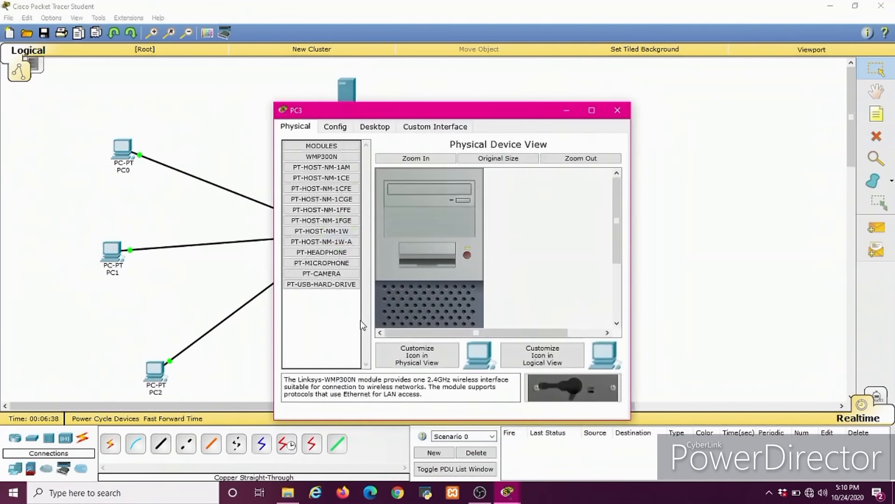
pyautogui.click(375, 127)
pyautogui.click(337, 168)
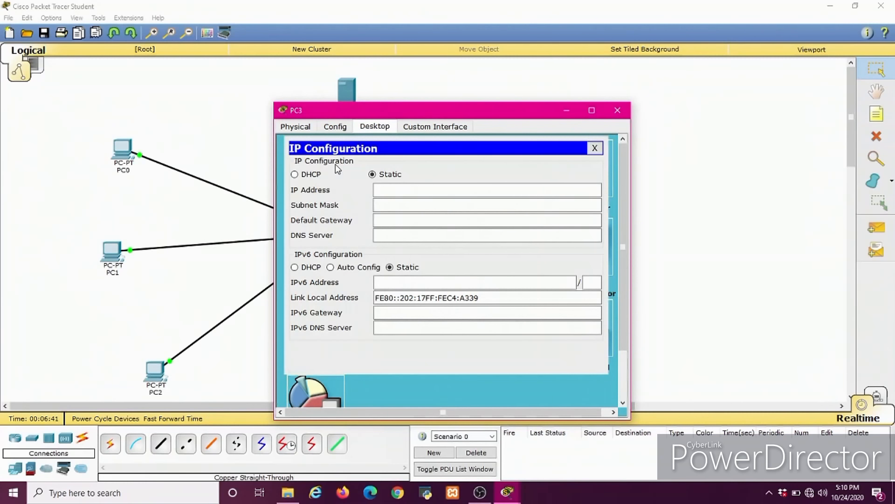
pyautogui.click(295, 174)
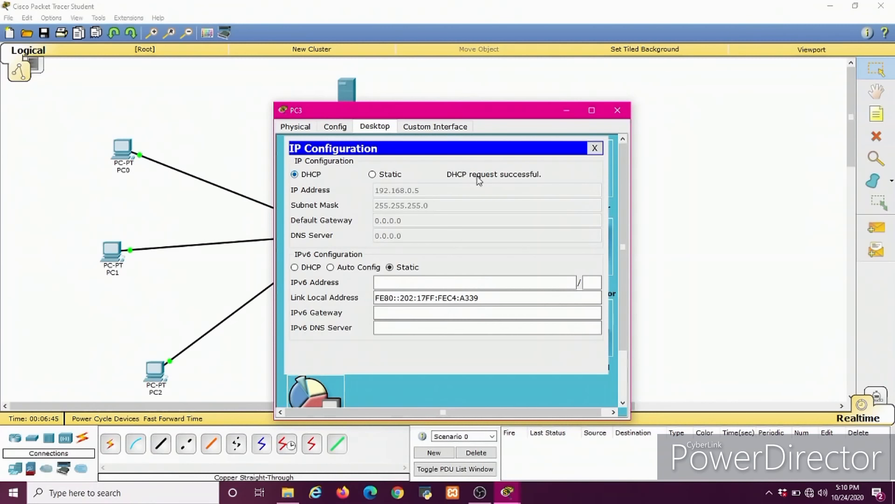
pyautogui.click(566, 110)
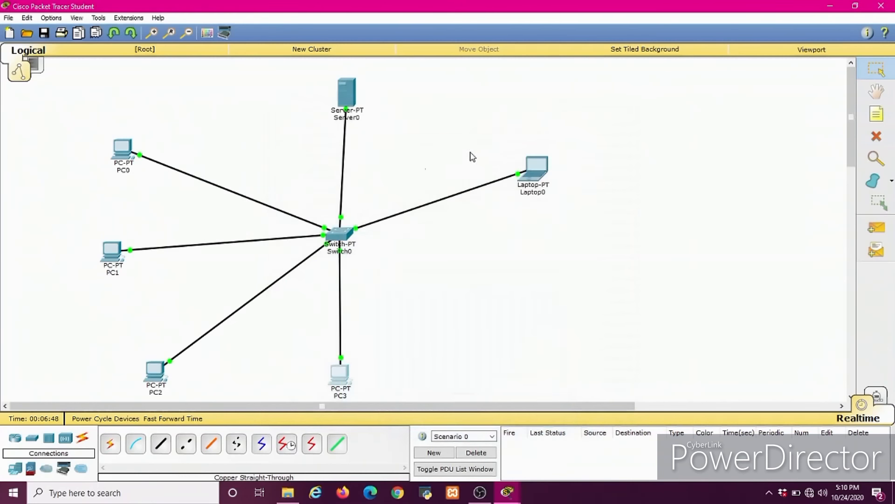
# Step: Switch Laptop0's IPv4 configuration to DHCP and put its window away
pyautogui.click(528, 171)
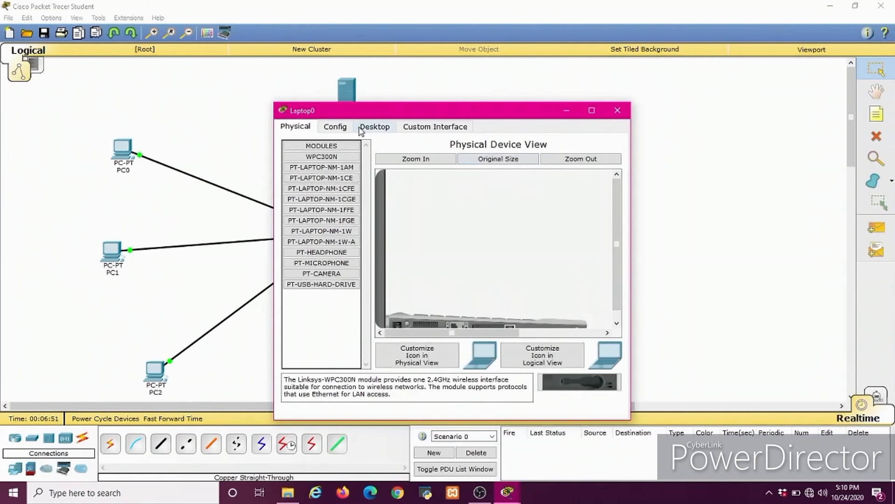
pyautogui.click(361, 127)
pyautogui.click(331, 181)
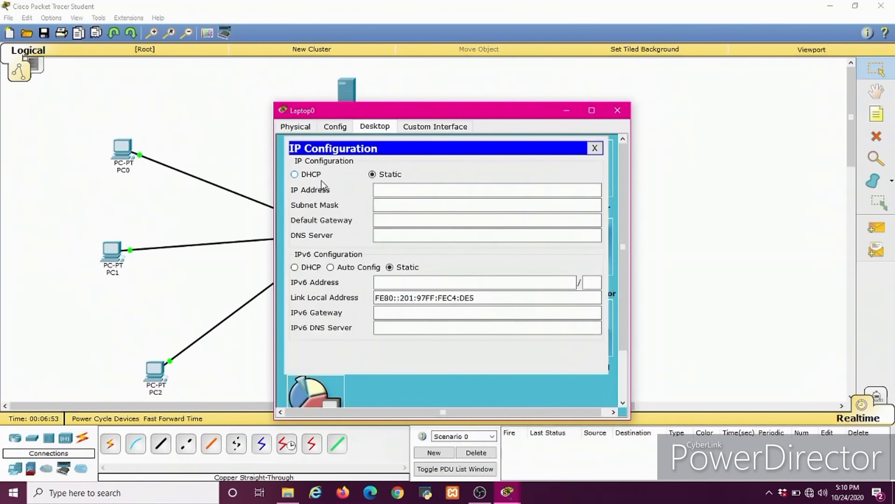
pyautogui.click(294, 175)
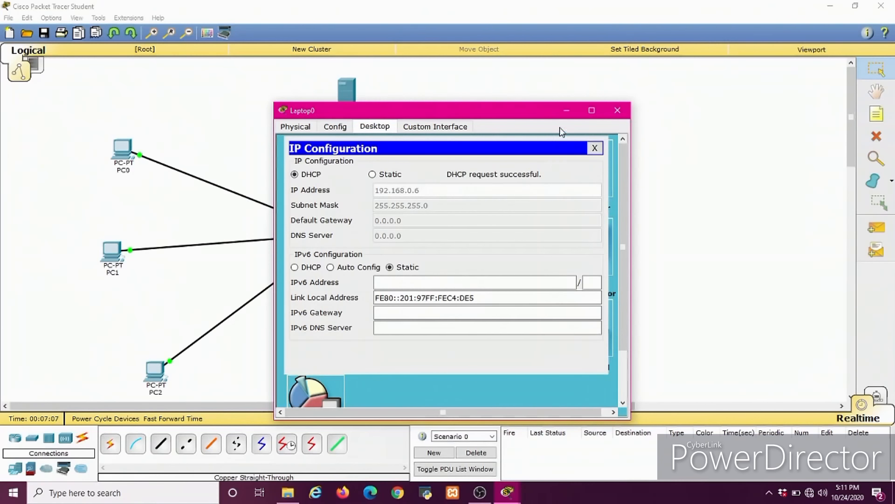
pyautogui.click(567, 114)
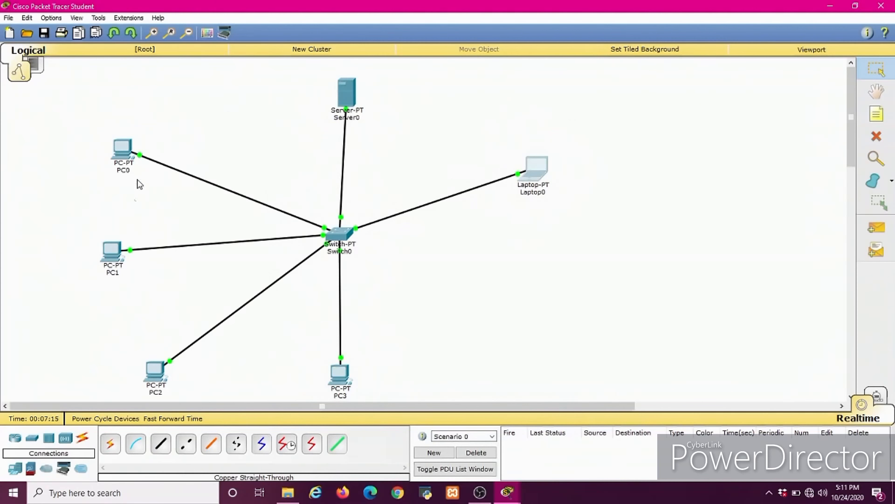
# Step: Test the connection to PC1 by running ping 192.168.0.3 in PC0's Command Prompt, and put PC0's window away
pyautogui.moveTo(126, 161)
pyautogui.click(124, 155)
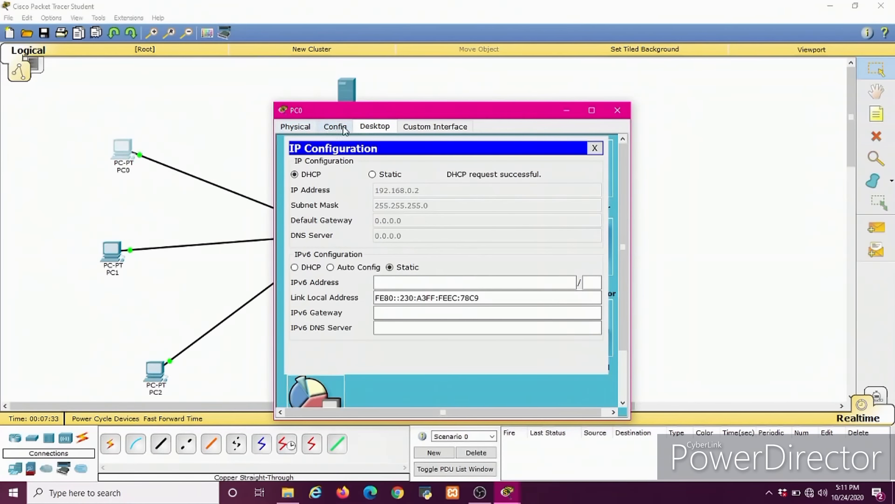
pyautogui.click(594, 148)
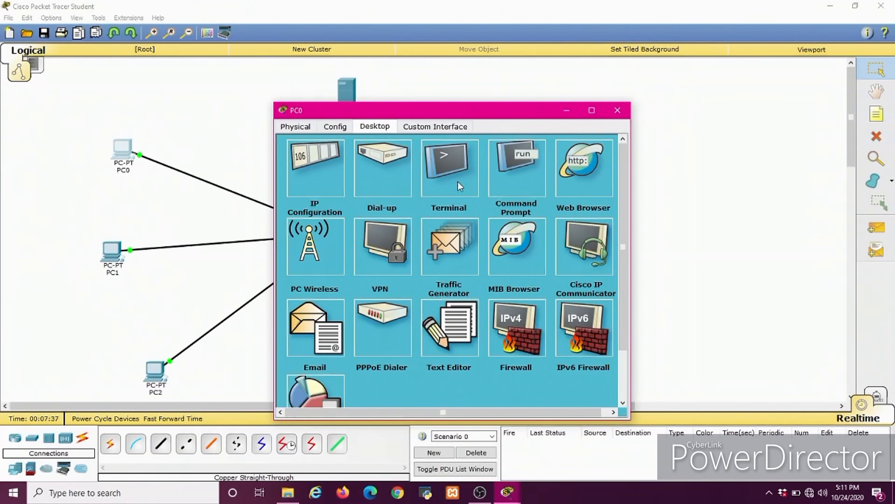
pyautogui.click(527, 180)
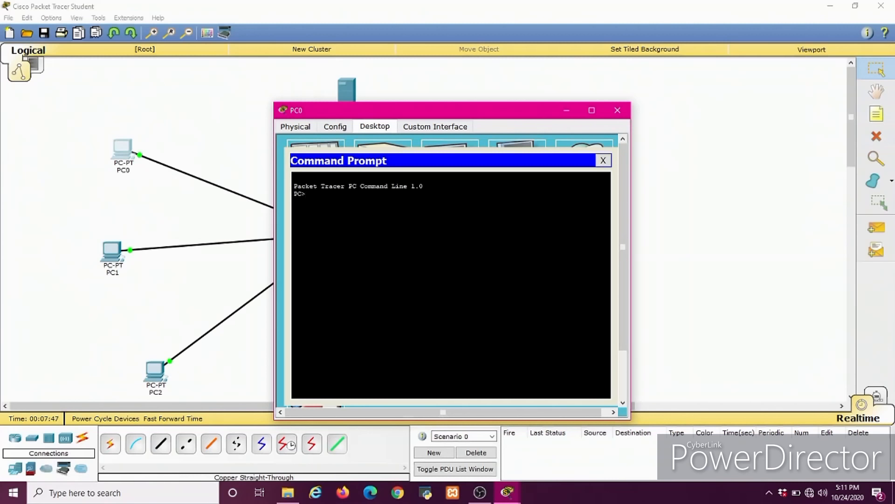
pyautogui.write('192.168.0.3')
pyautogui.press('Return')
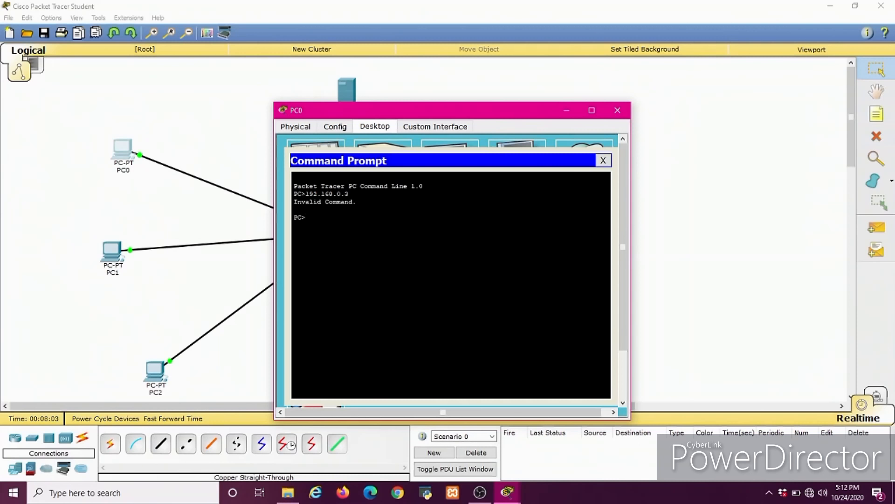
pyautogui.write('ping 192.168.0.3')
pyautogui.press('Return')
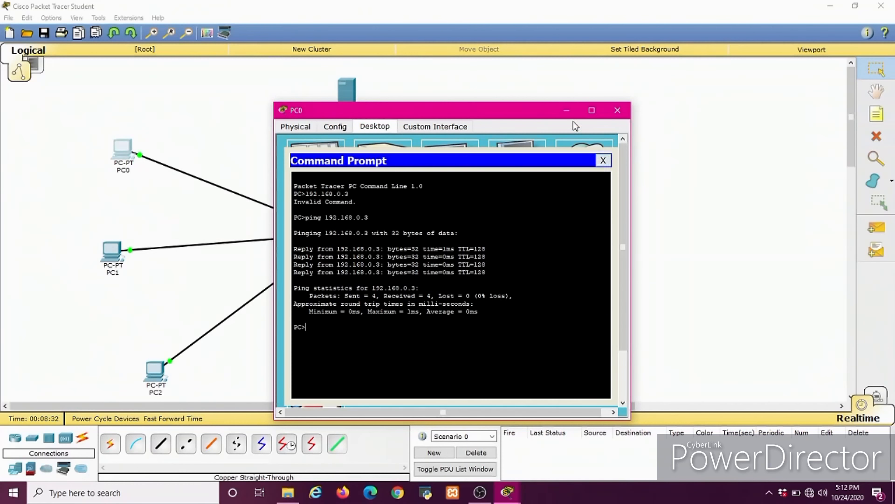
pyautogui.click(567, 111)
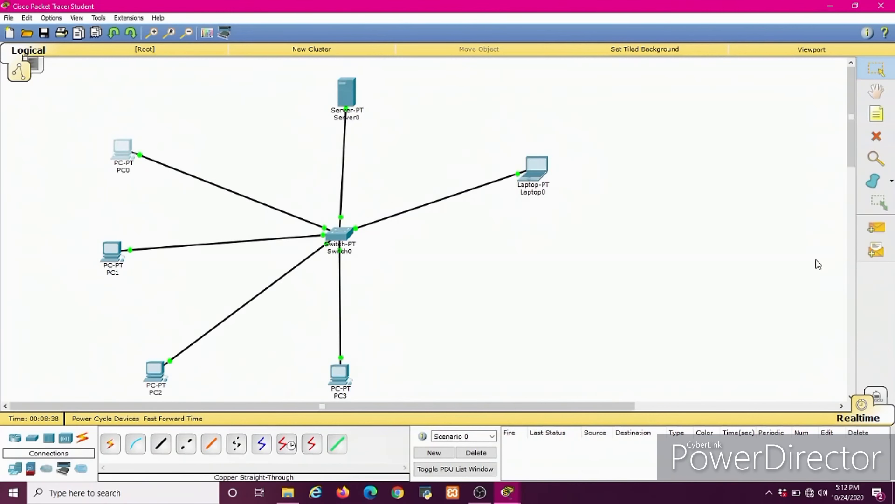
# Step: Send a simple PDU from PC0 to PC1 and another one from PC1 to PC2
pyautogui.click(872, 232)
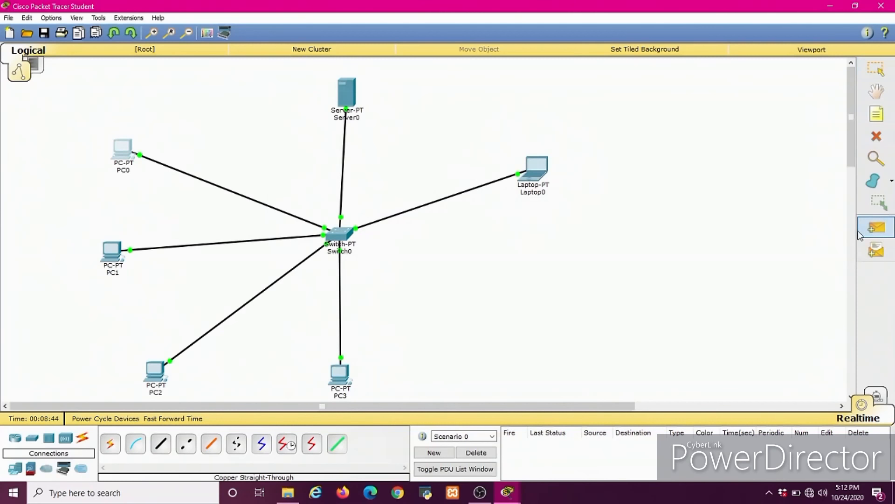
pyautogui.click(122, 145)
pyautogui.click(113, 261)
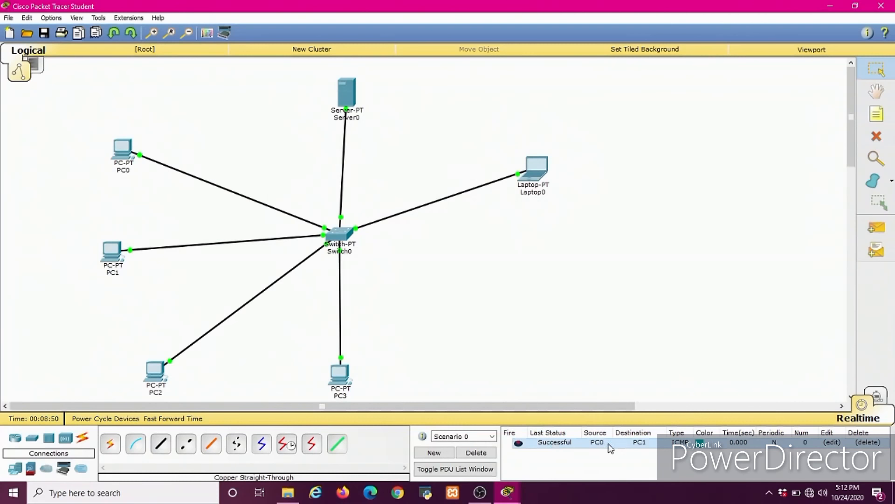
pyautogui.click(867, 229)
pyautogui.click(110, 245)
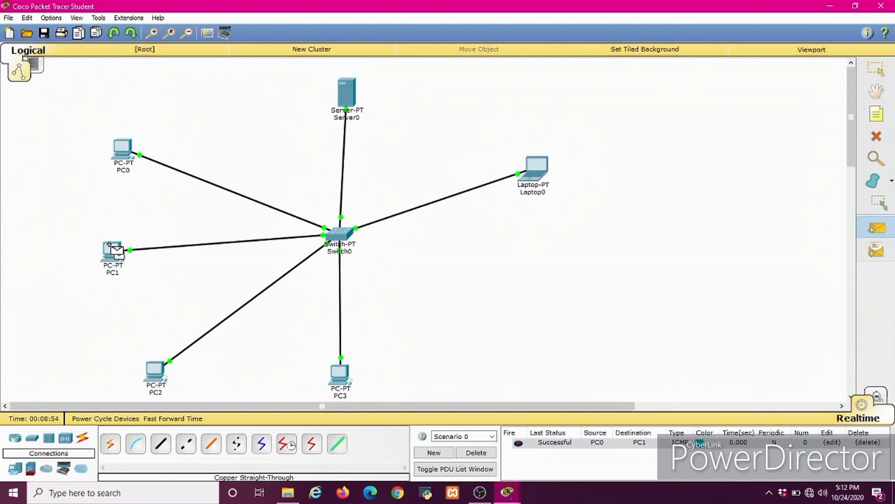
pyautogui.click(158, 368)
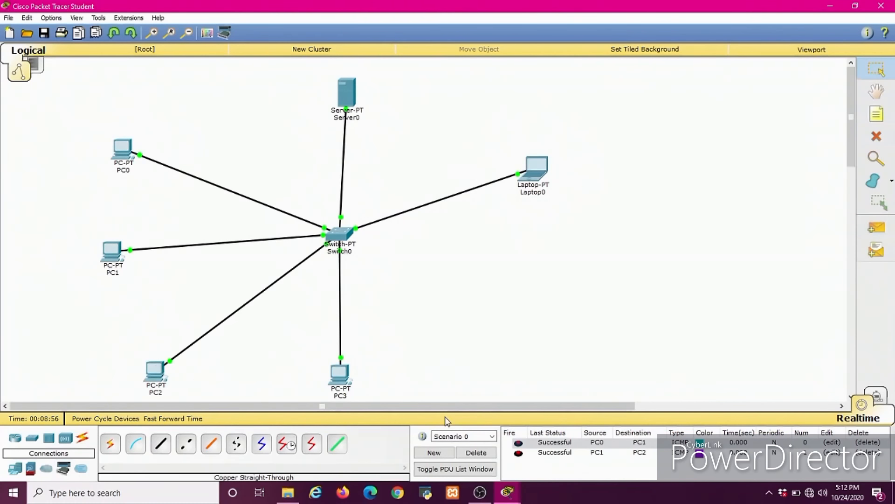